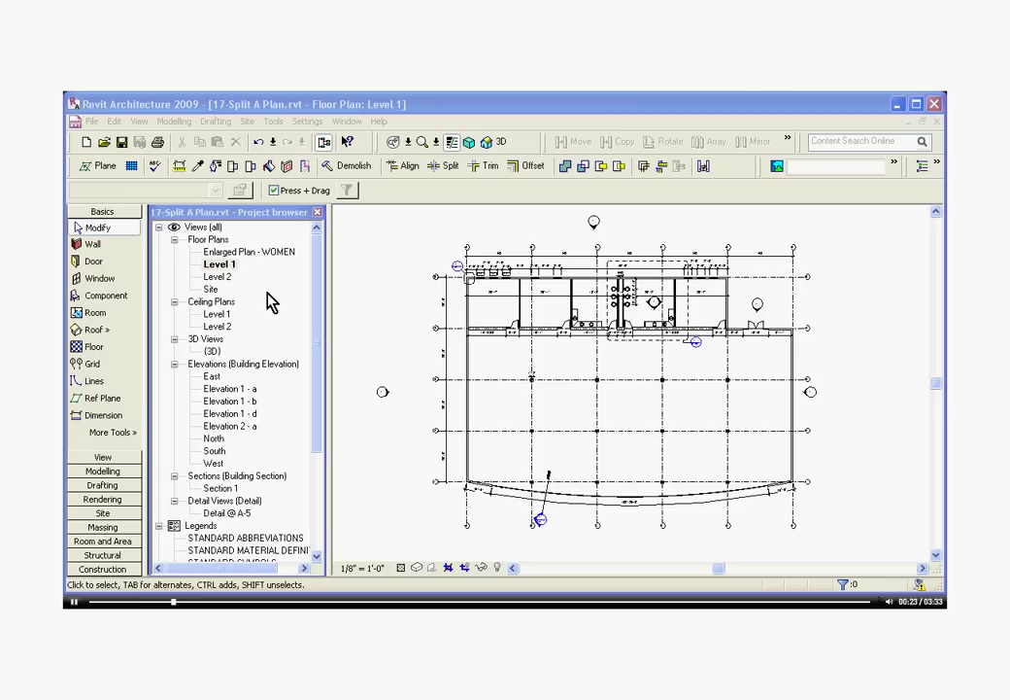
Duplicate the Level 1 floor plan twice as dependent views.
click(216, 267)
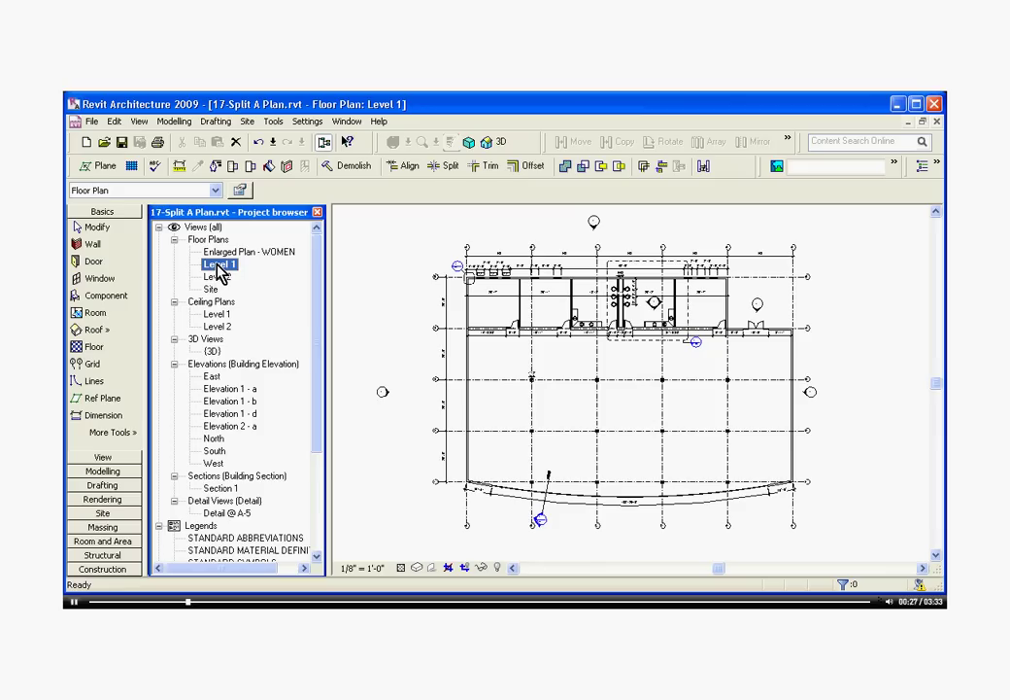
right_click(220, 273)
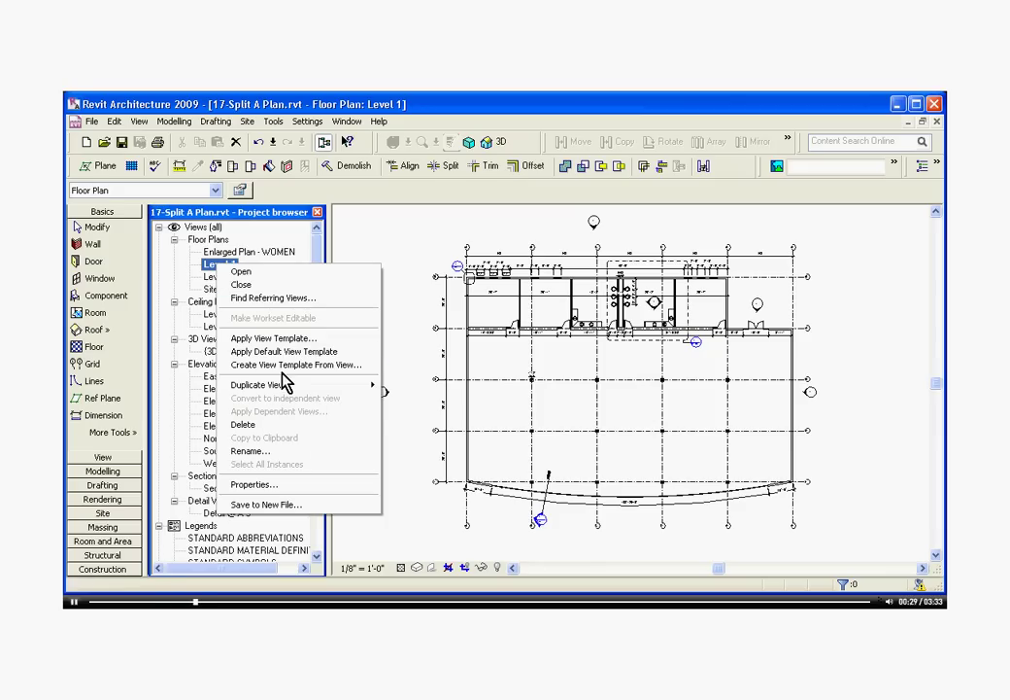
mouse_move(259, 384)
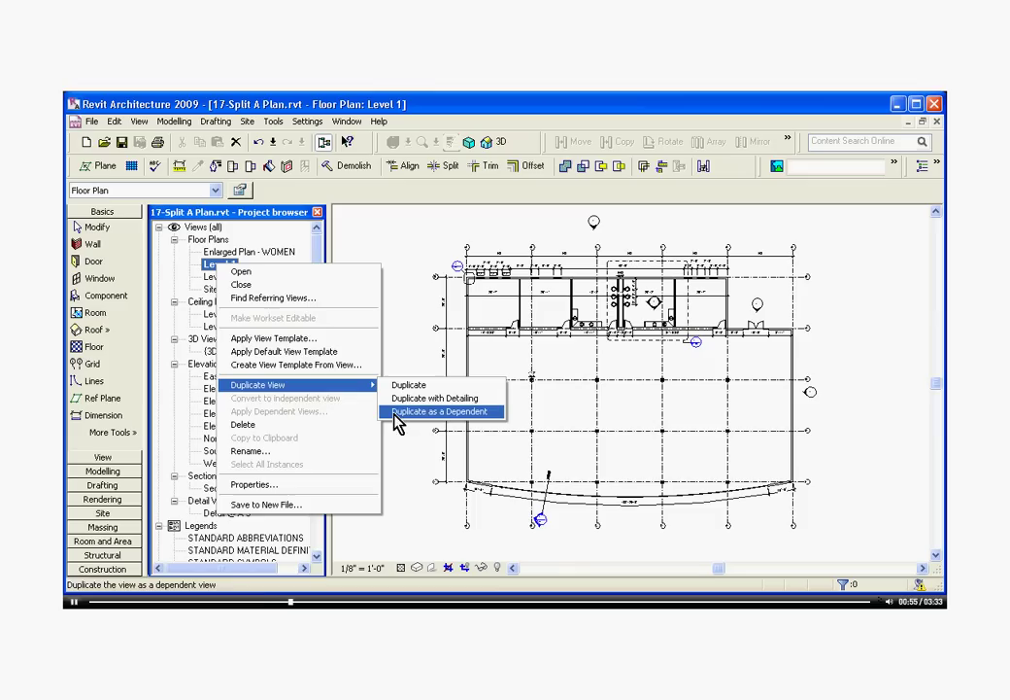
click(399, 415)
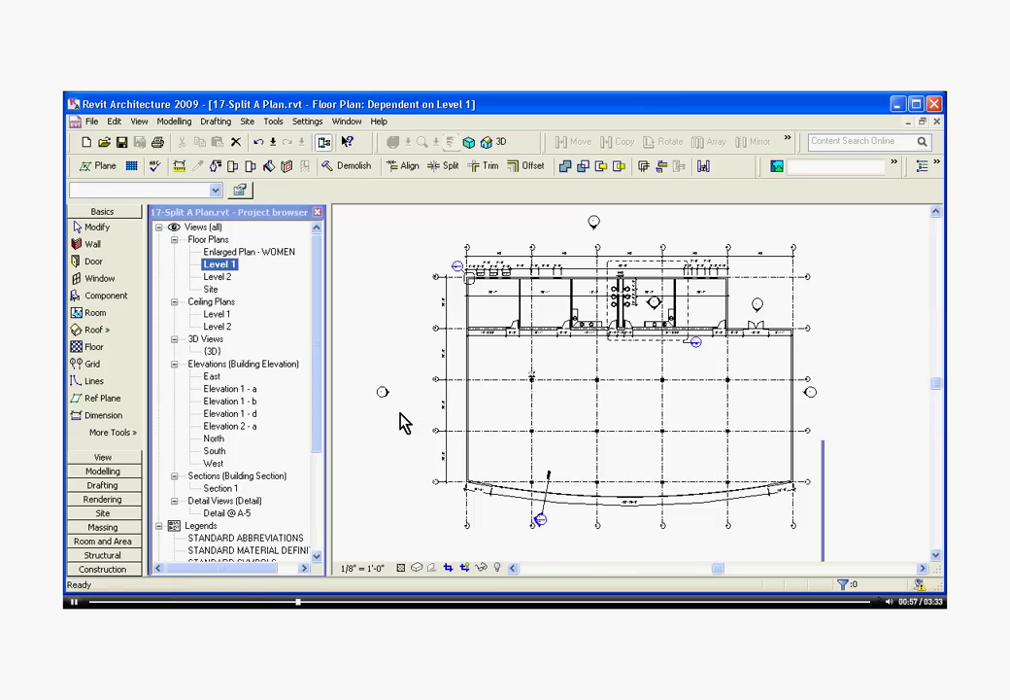
drag(329, 348, 377, 351)
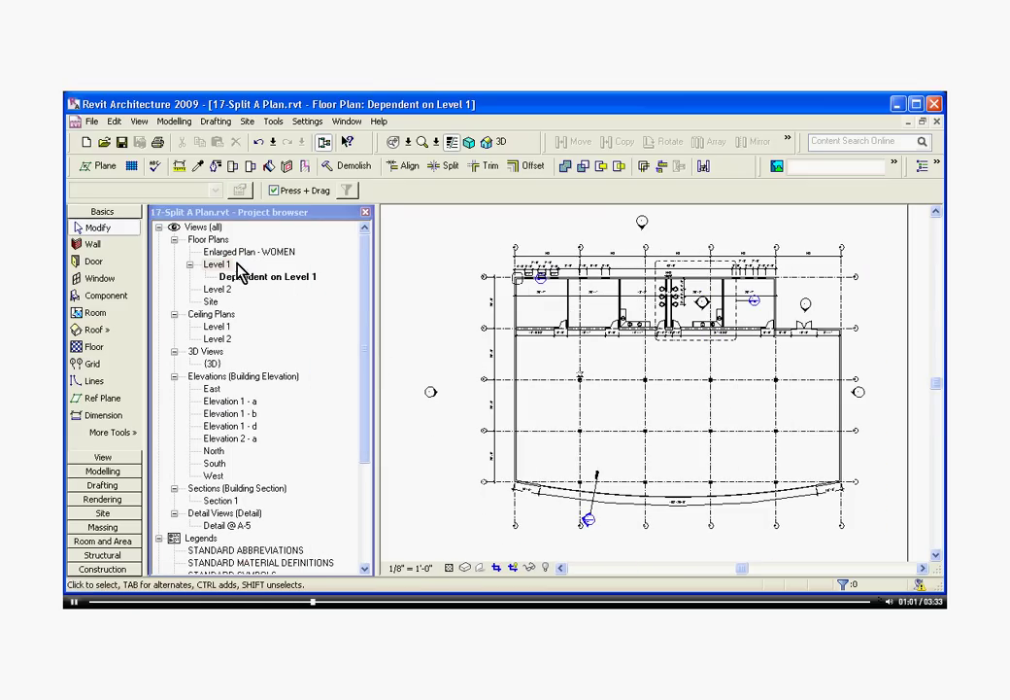
right_click(213, 264)
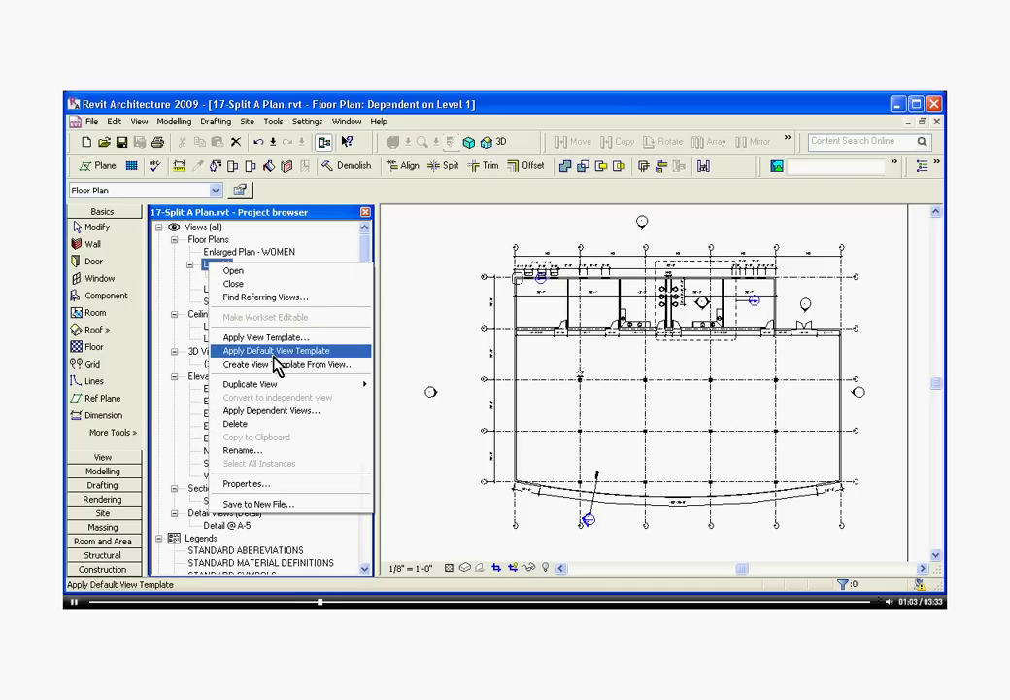
click(425, 420)
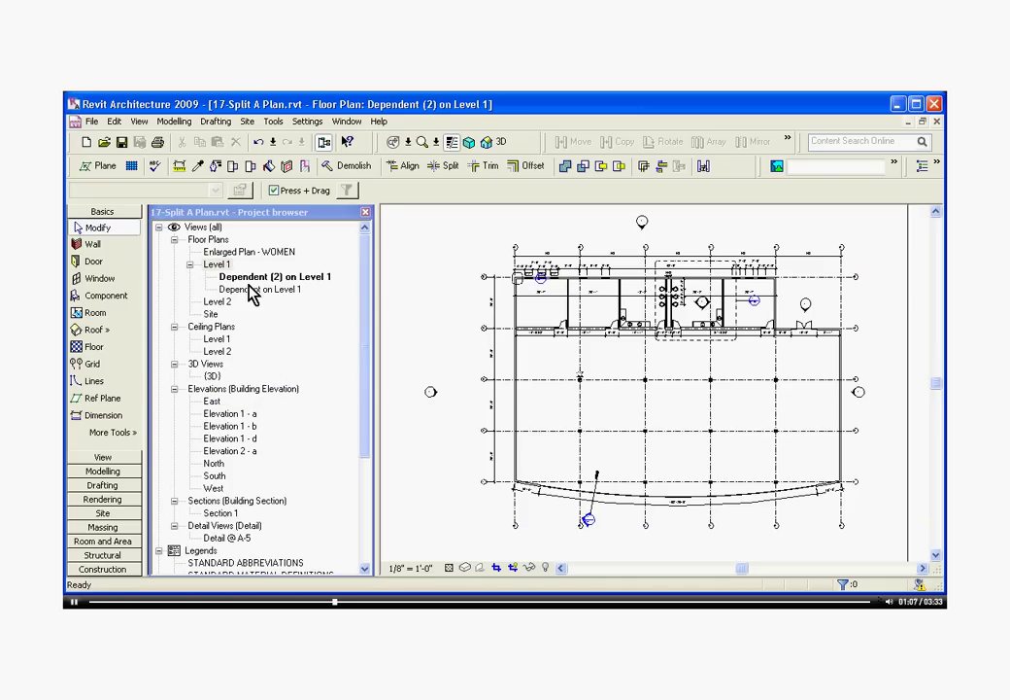
Rename the second dependent view to 'FLOOR PLAN - NORTH'.
right_click(253, 277)
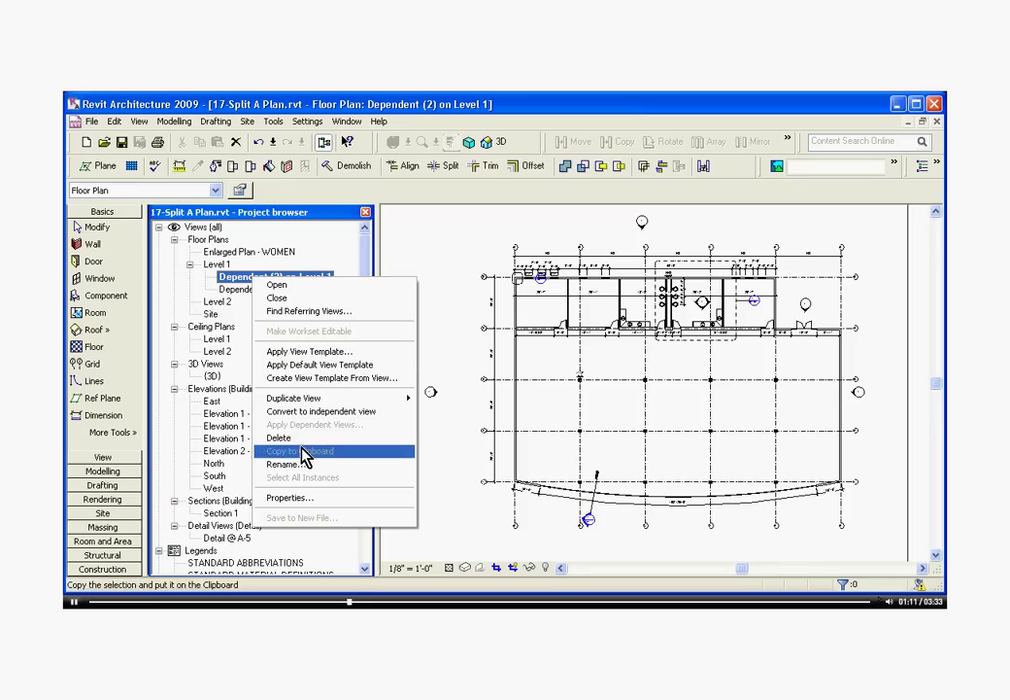
click(288, 464)
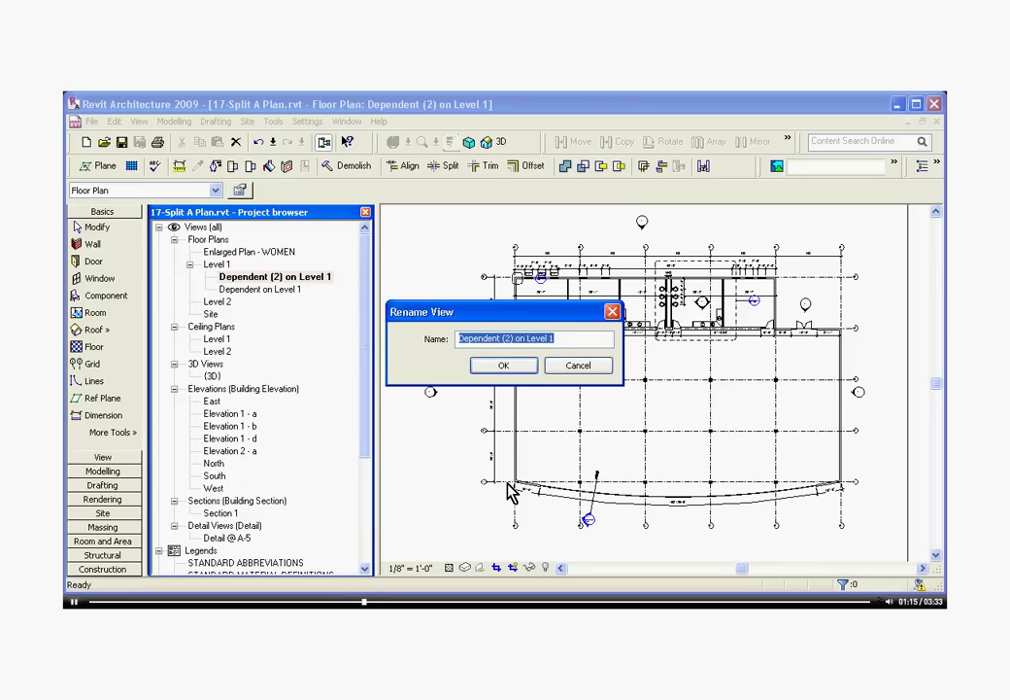
text(Floor P)
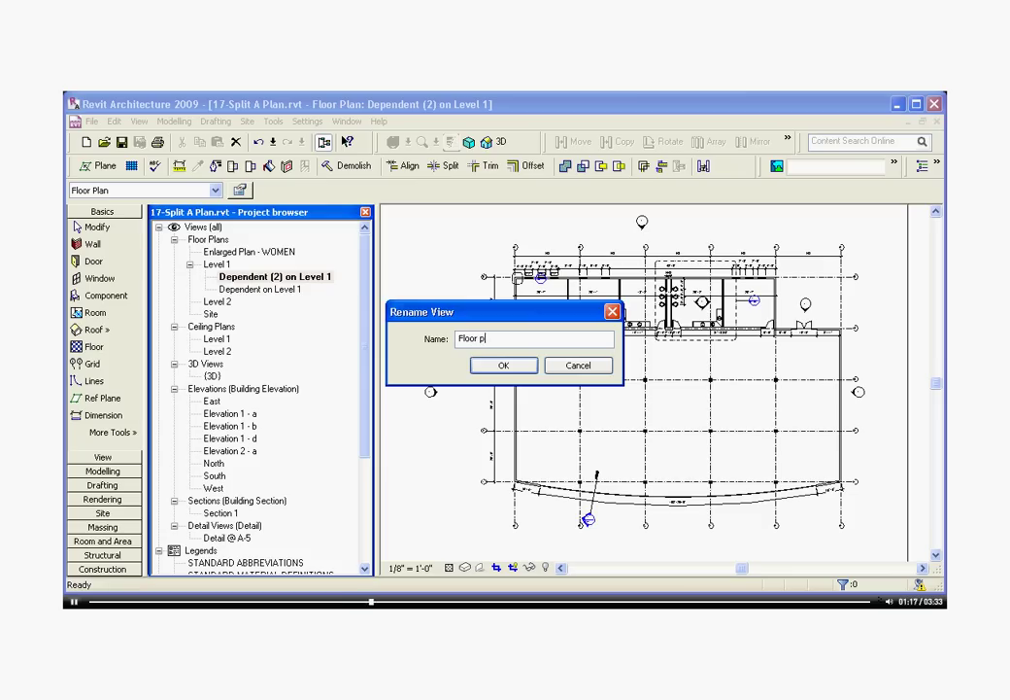
key(BackSpace)
key(BackSpace)
key(BackSpace)
key(BackSpace)
key(BackSpace)
text(OOR PLAN - )
text(NORTH)
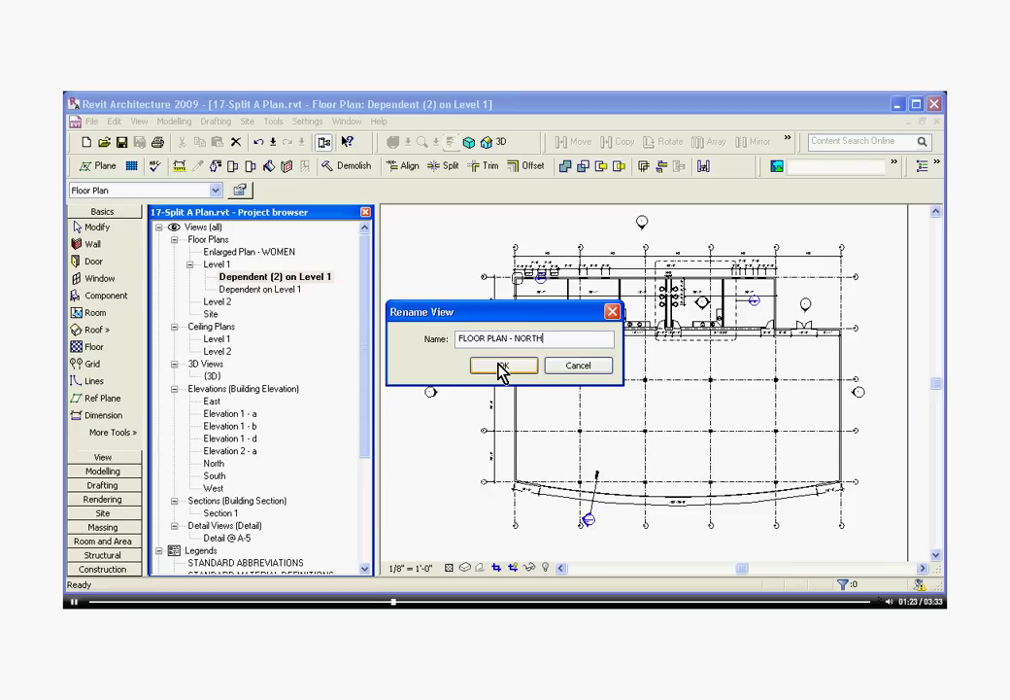
click(501, 367)
Rename 'Dependent on Level 1' to 'FLOOR PLAN - SOUTH'.
right_click(279, 278)
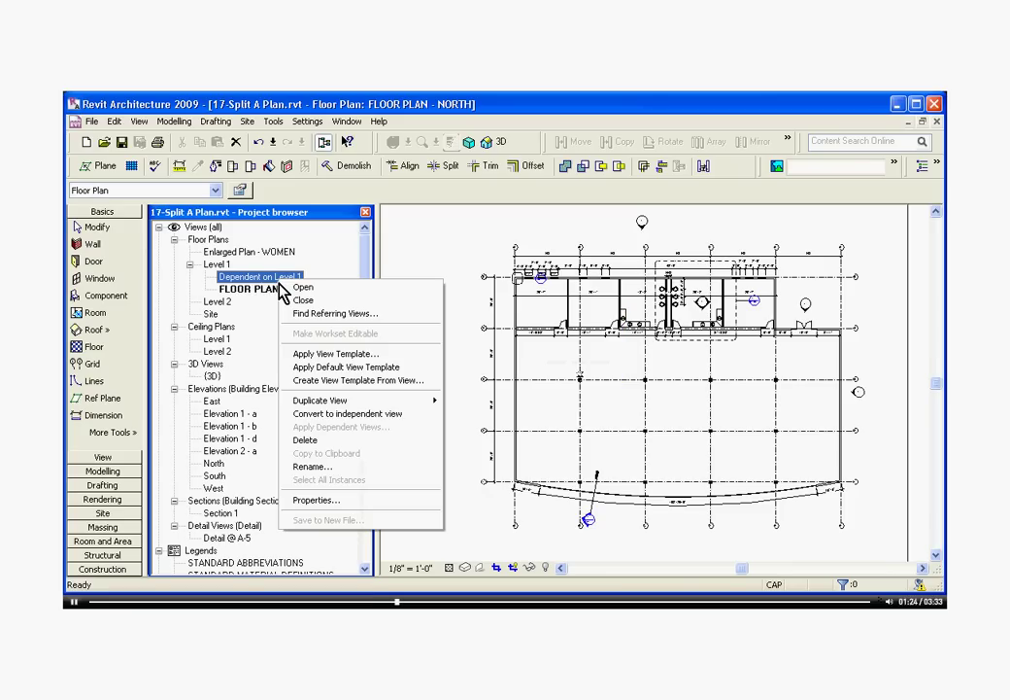
click(313, 467)
text(FLO)
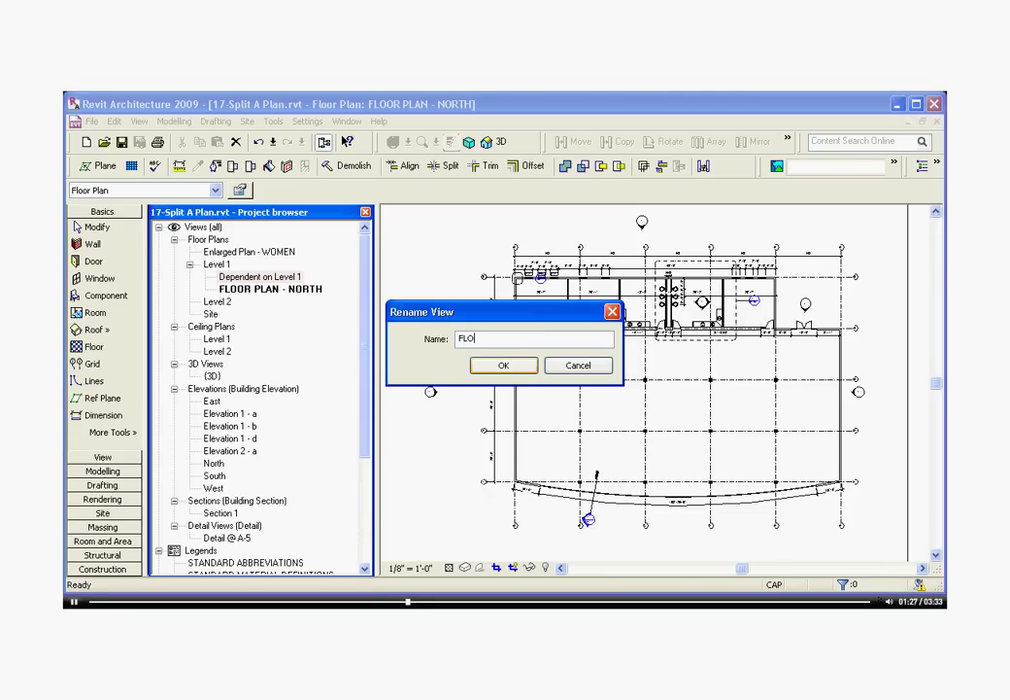
text(OR PLAN )
text(- SOU)
text(TH)
click(504, 365)
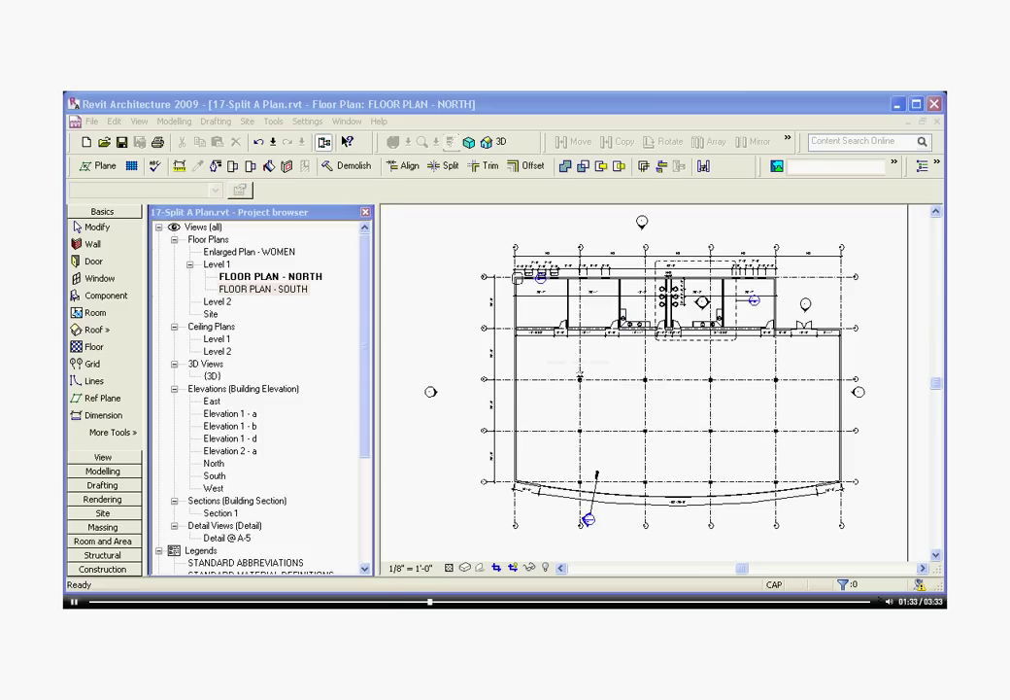
Crop FLOOR PLAN - NORTH by raising its bottom edge to mid-plan and tightening the left edge.
click(304, 279)
click(435, 333)
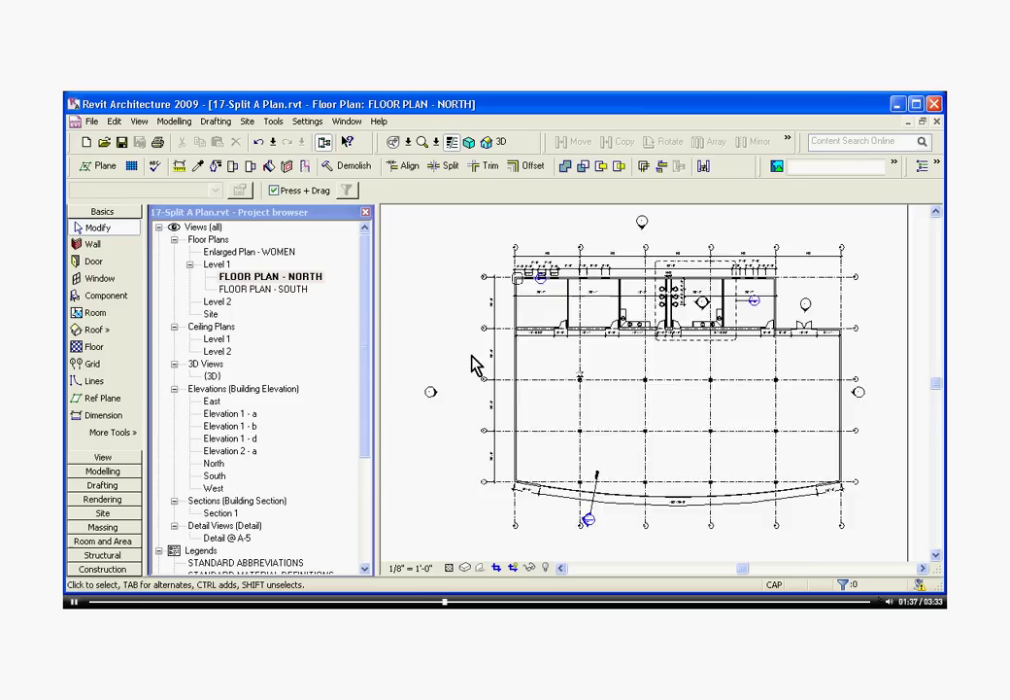
scroll(473, 361, down, 1)
scroll(478, 367, down, 1)
click(514, 538)
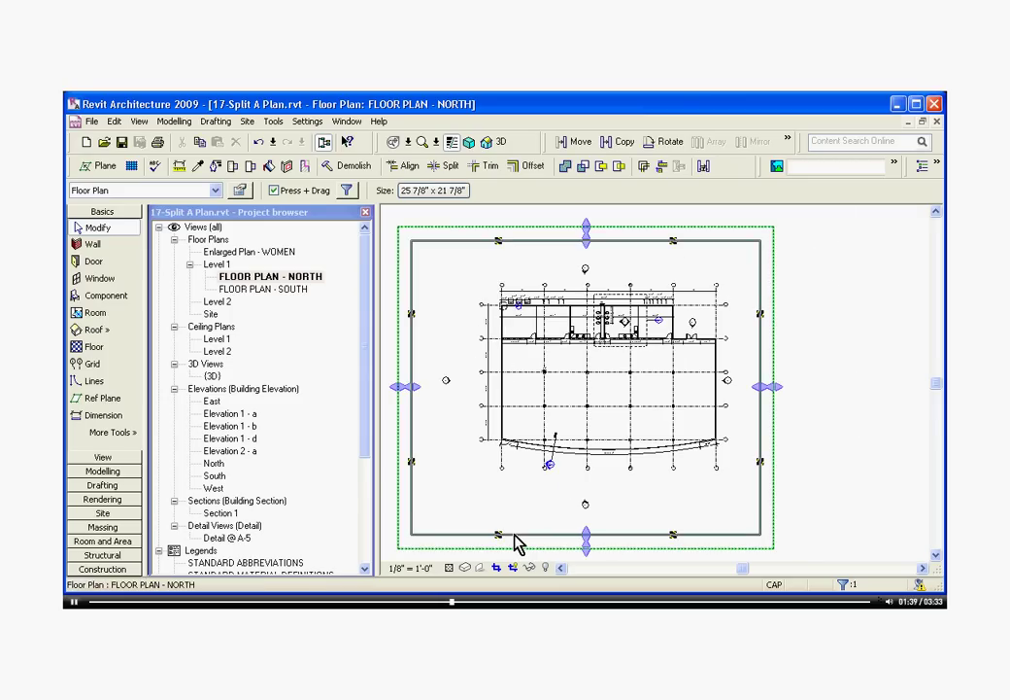
drag(584, 506, 585, 382)
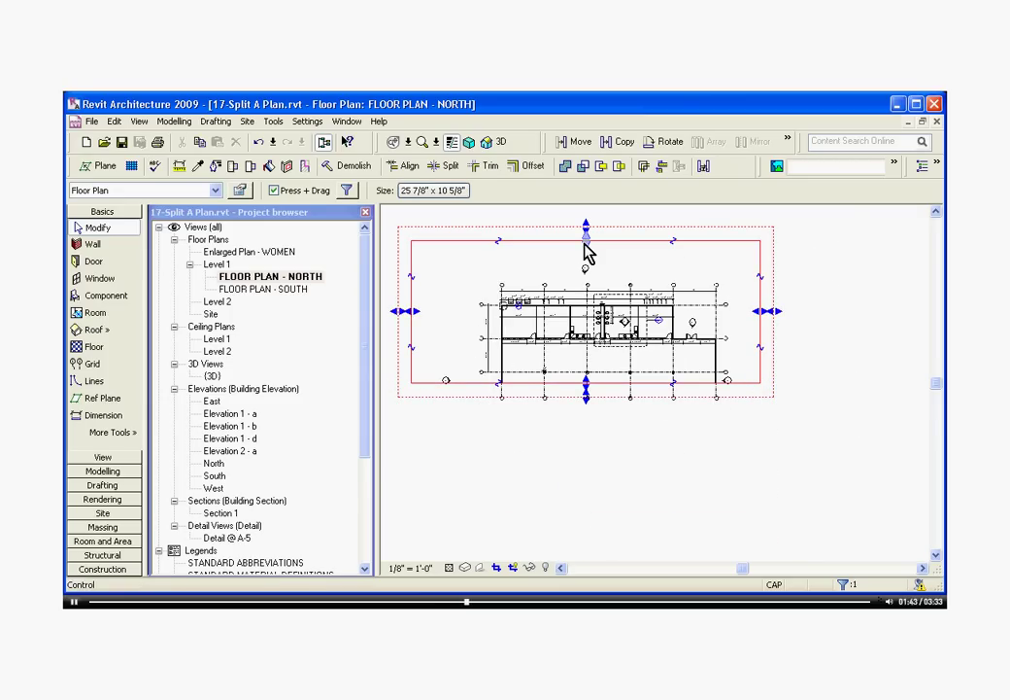
drag(406, 311, 455, 320)
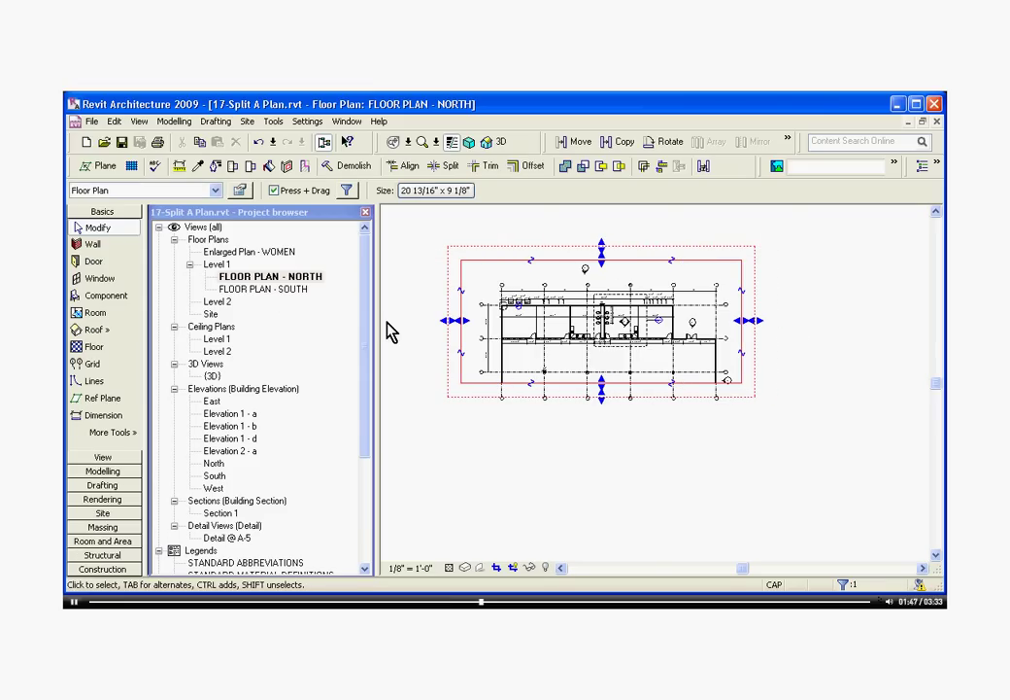
Crop FLOOR PLAN - SOUTH by lowering its top edge below the rooms and tightening the other edges.
double_click(264, 289)
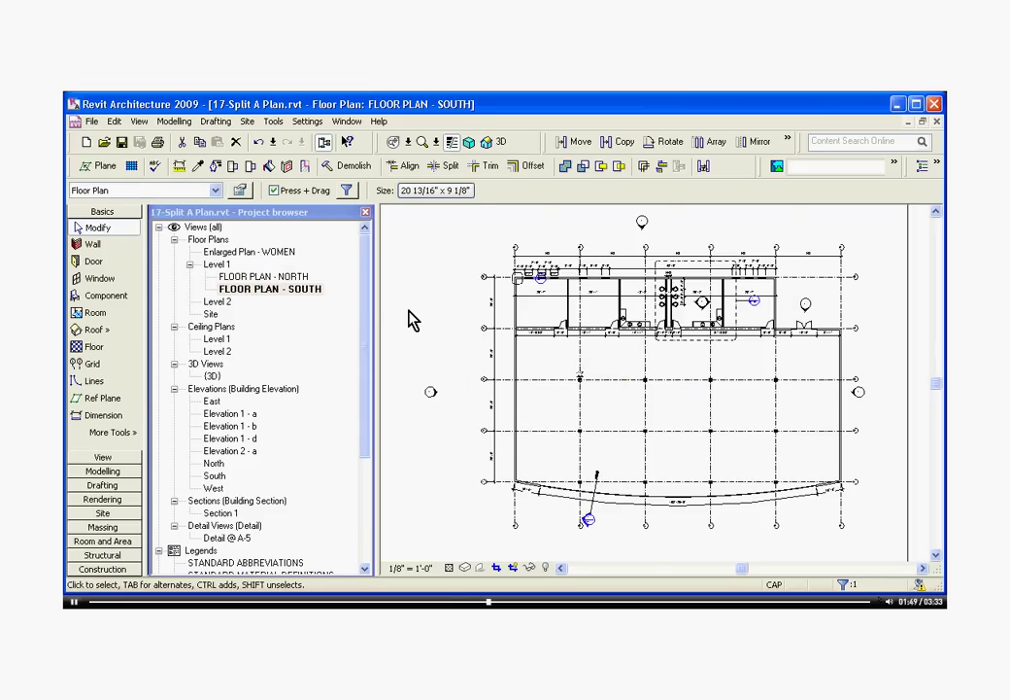
scroll(553, 417, down, 3)
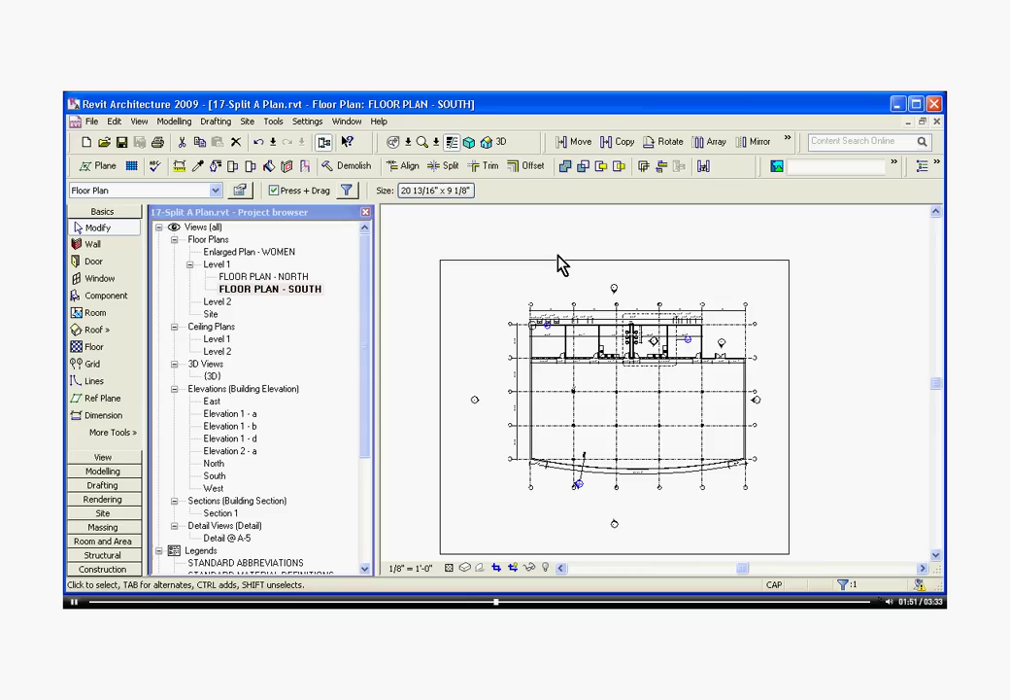
click(559, 261)
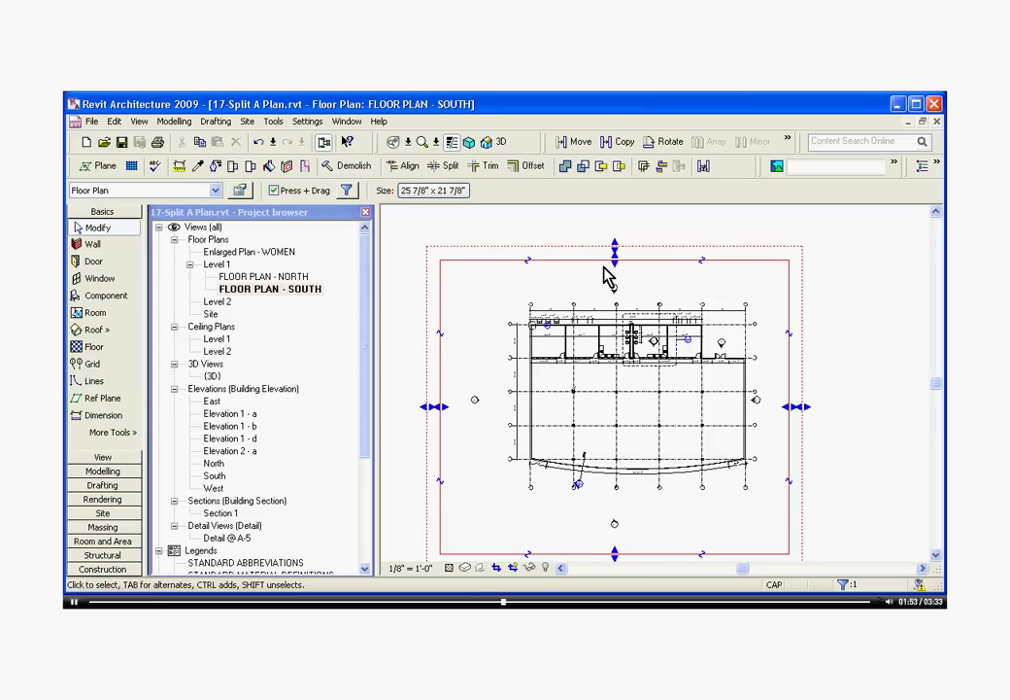
drag(615, 263, 617, 381)
drag(615, 554, 615, 538)
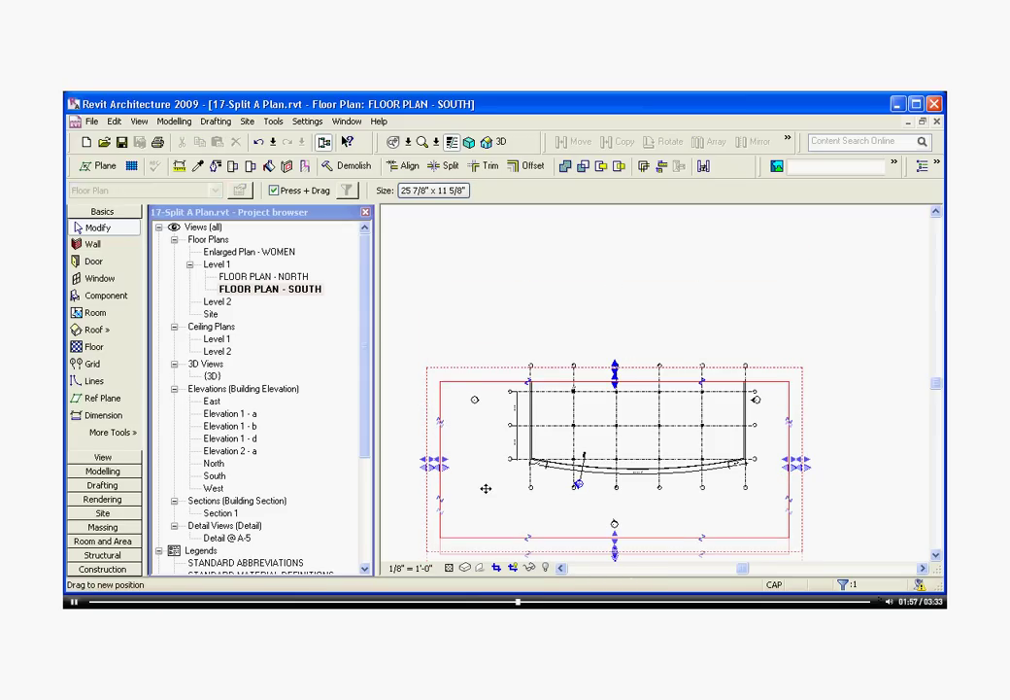
drag(434, 459, 486, 463)
drag(797, 459, 777, 458)
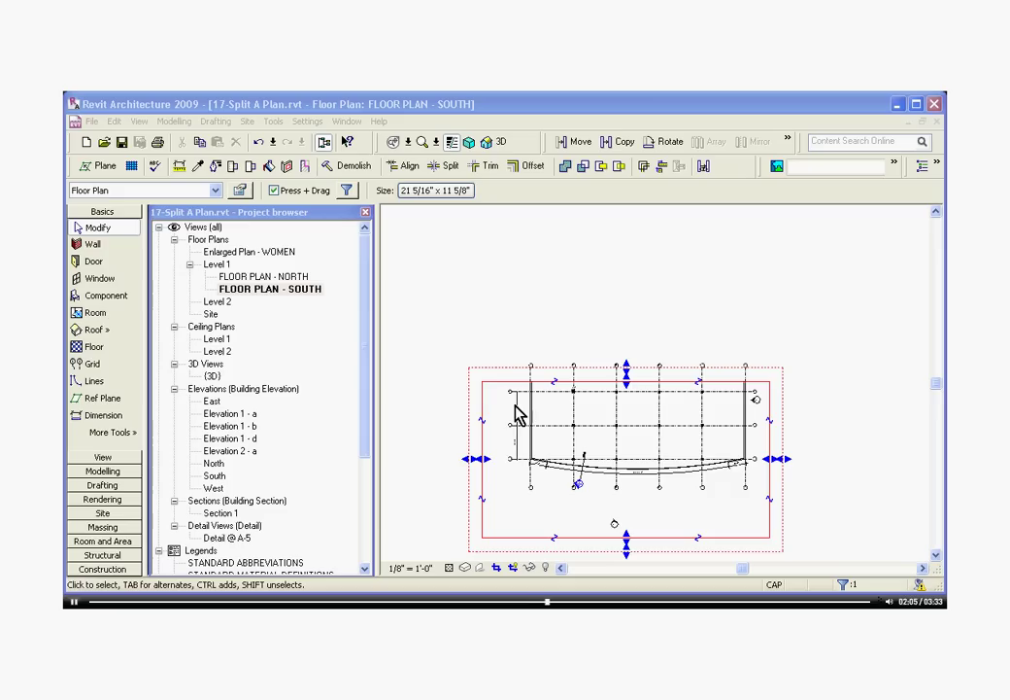
In the Level 1 plan, draw a horizontal reference plane across the full width as the split line.
double_click(218, 265)
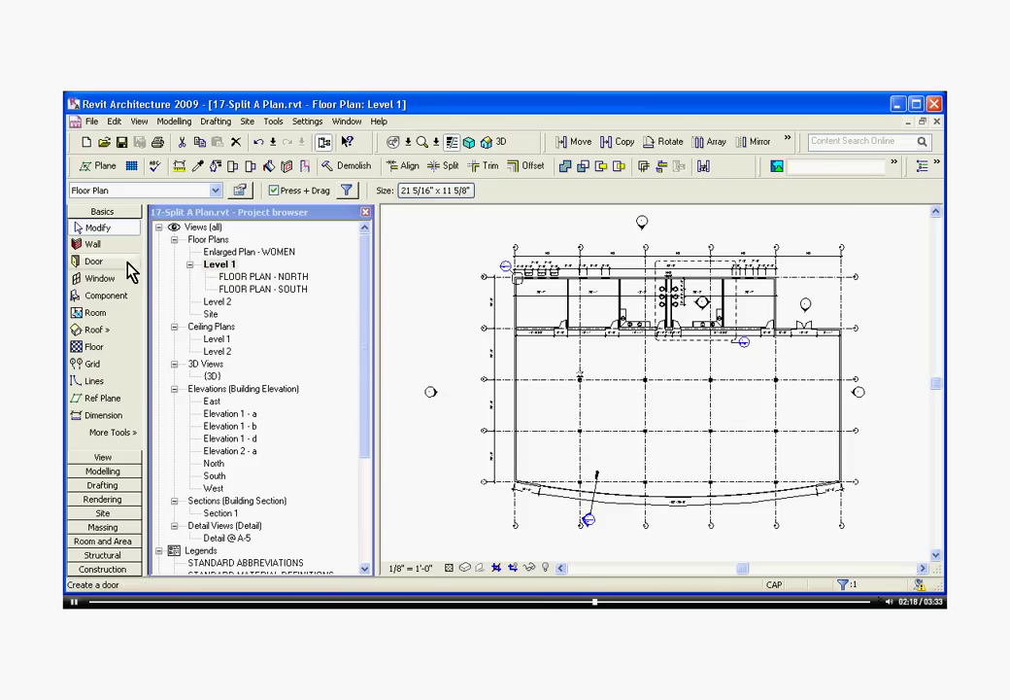
click(109, 398)
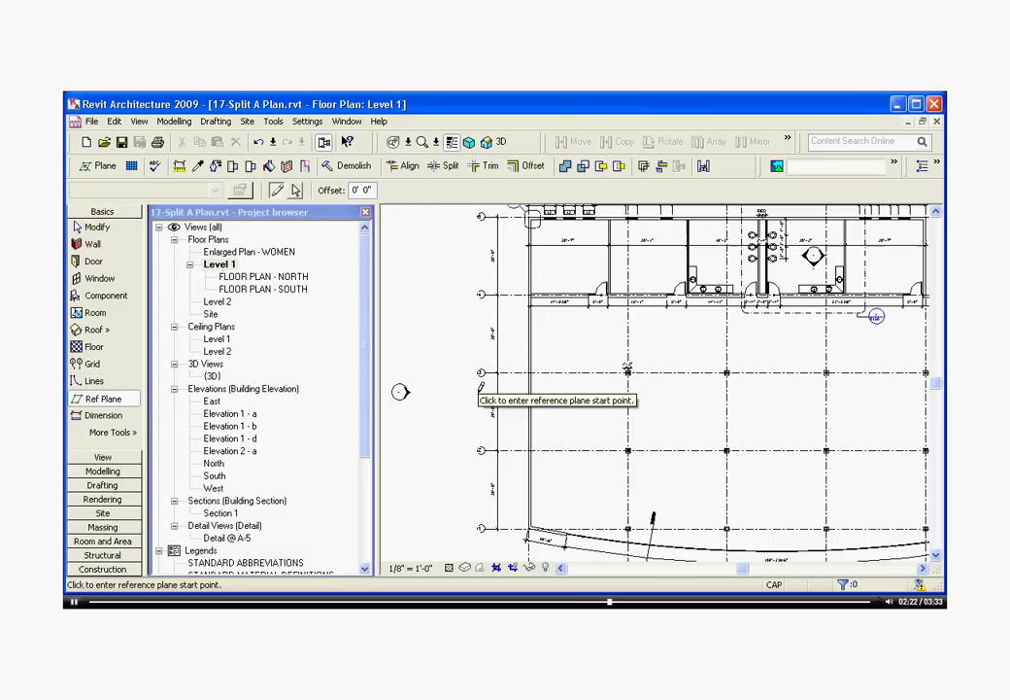
click(428, 391)
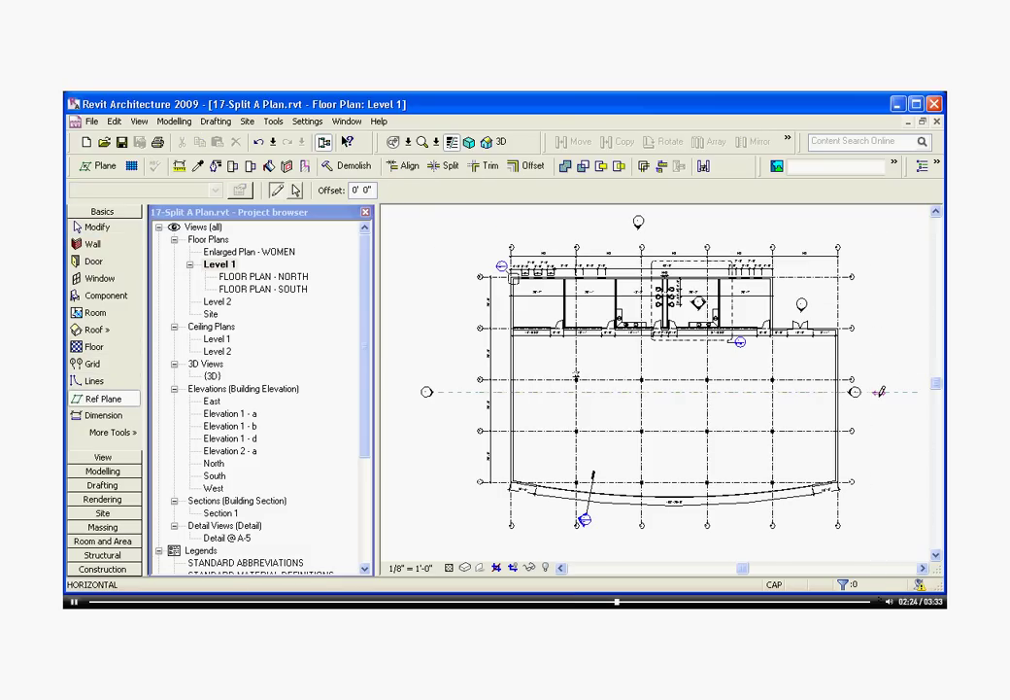
click(879, 392)
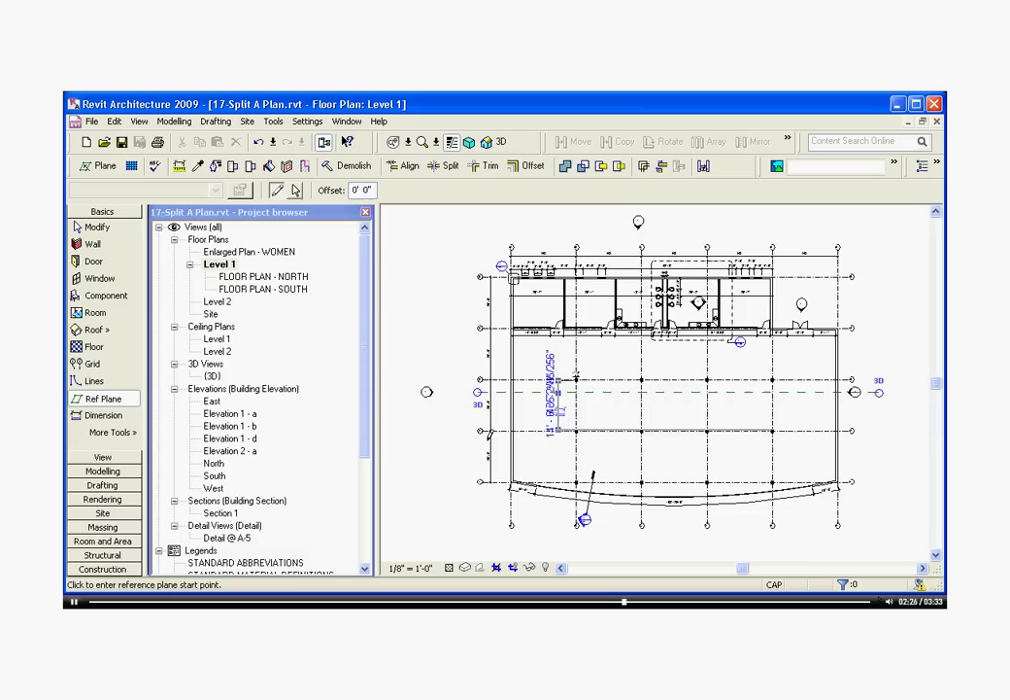
key(Escape)
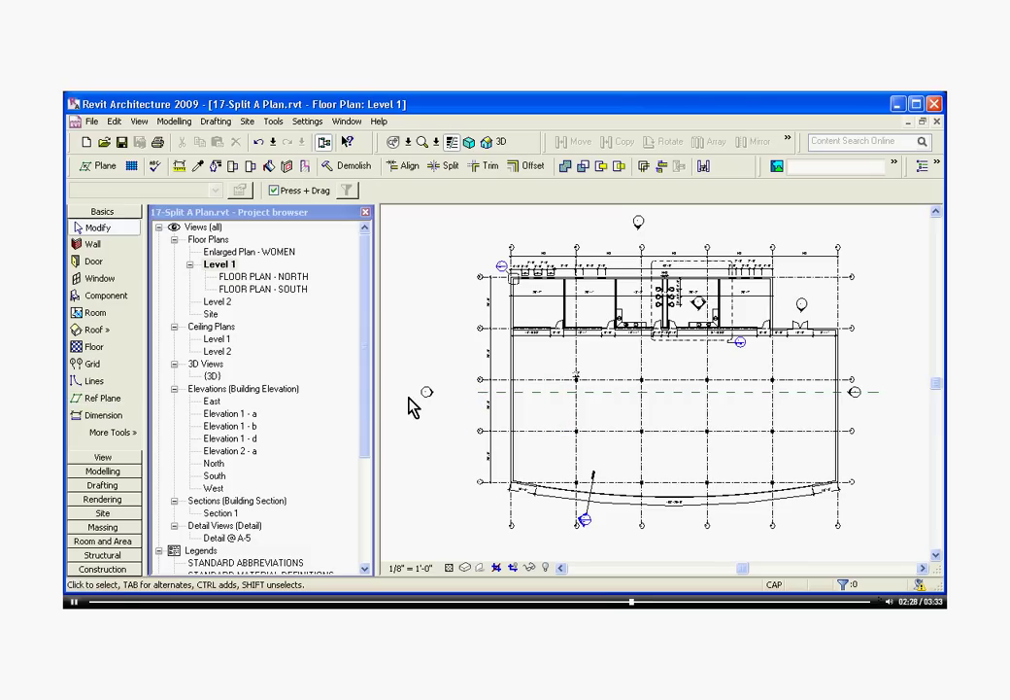
Open FLOOR PLAN - NORTH and select its crop region to check it against the reference plane.
double_click(288, 278)
scroll(504, 330, up, 3)
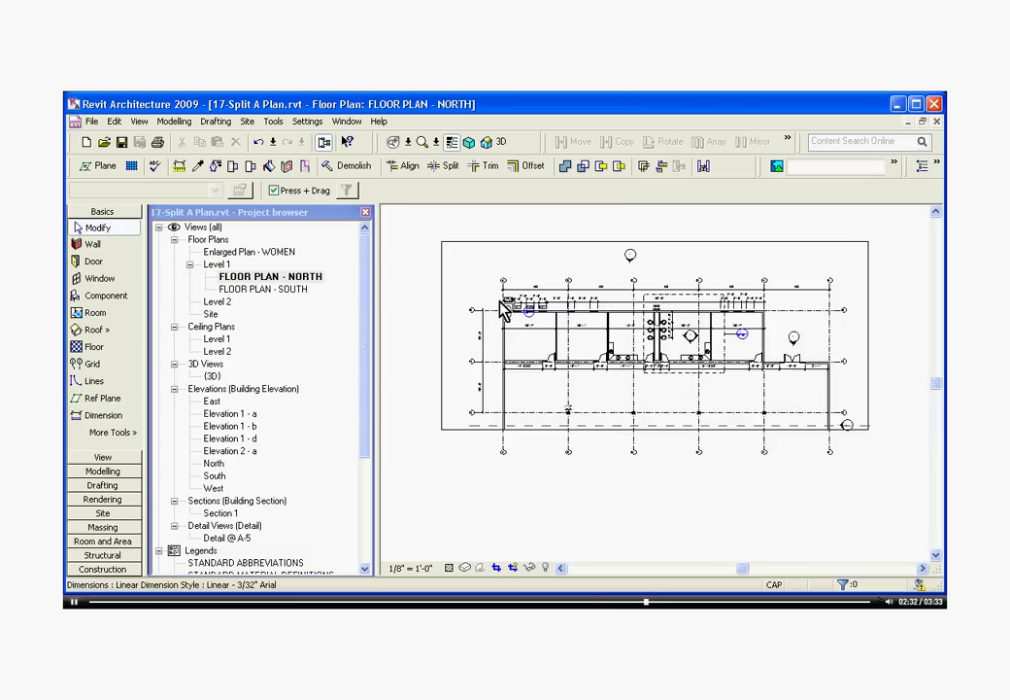
click(485, 449)
scroll(671, 446, up, 3)
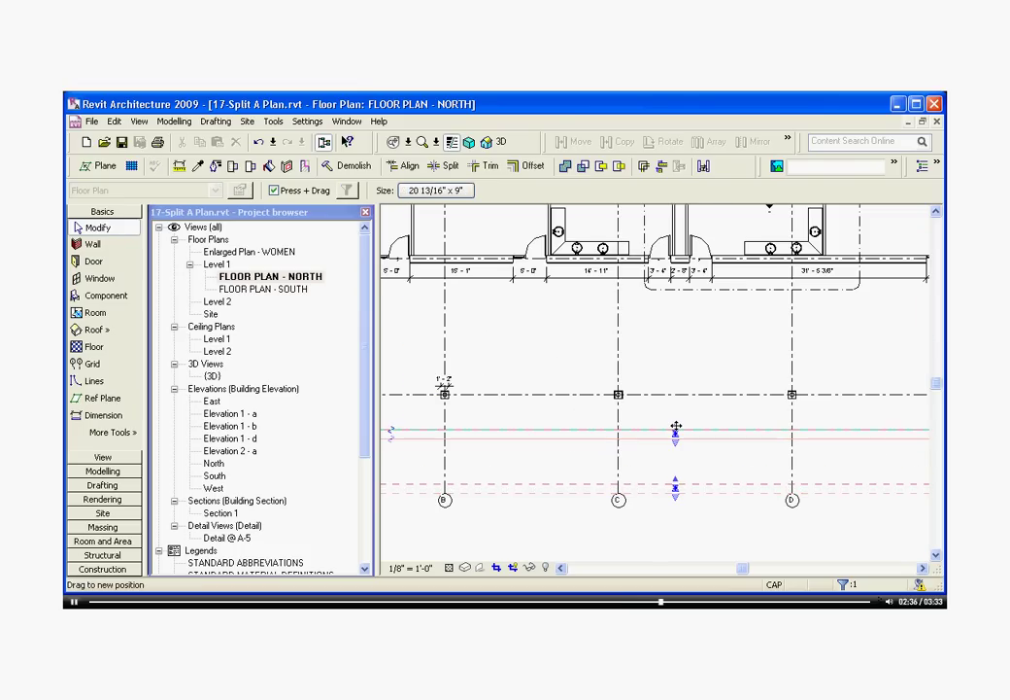
scroll(419, 397, down, 2)
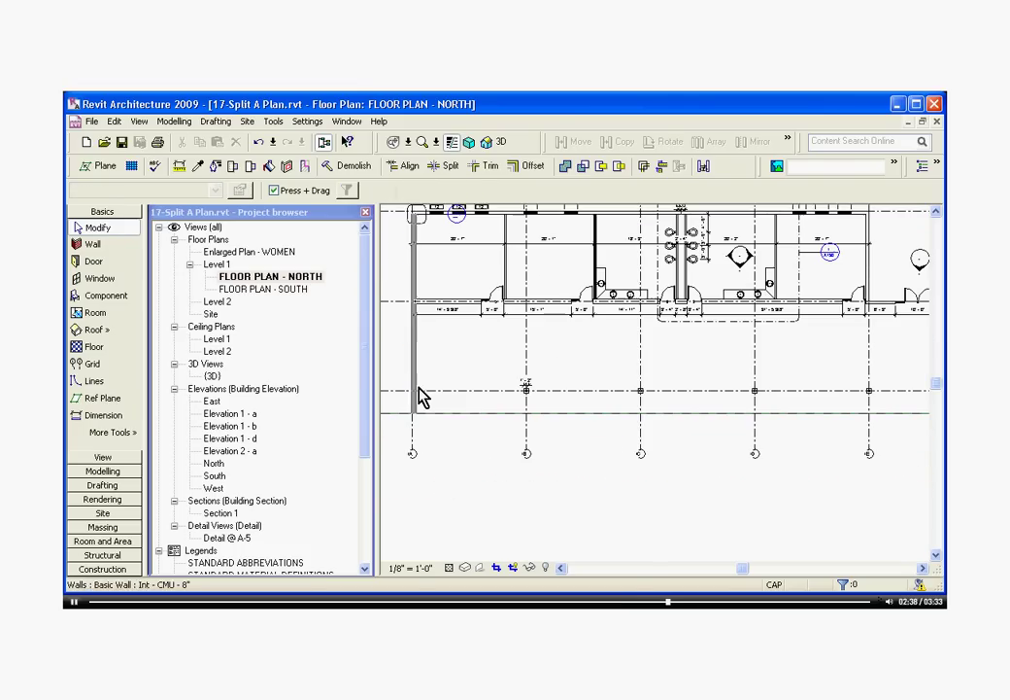
Move the FLOOR PLAN - SOUTH crop's top edge down onto the reference plane.
click(289, 290)
double_click(288, 294)
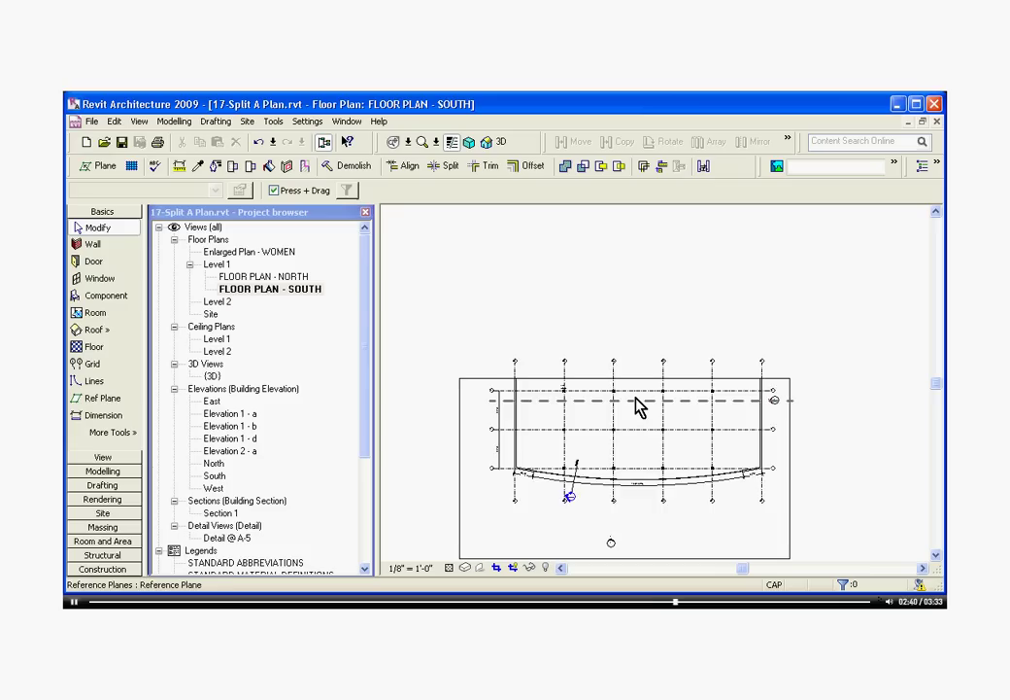
click(640, 377)
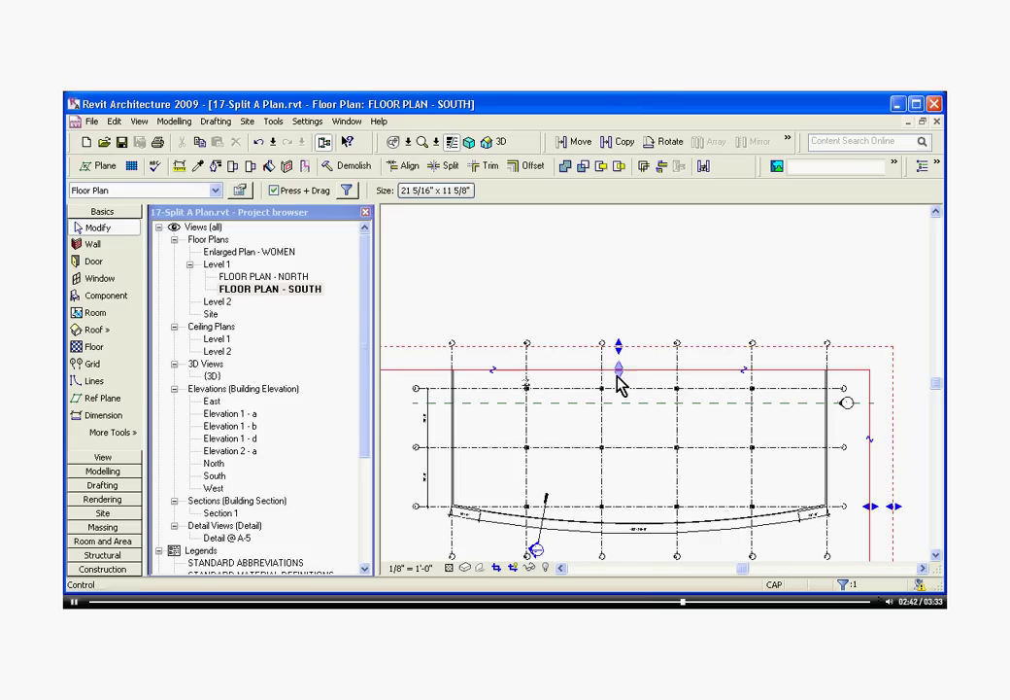
drag(616, 381, 616, 414)
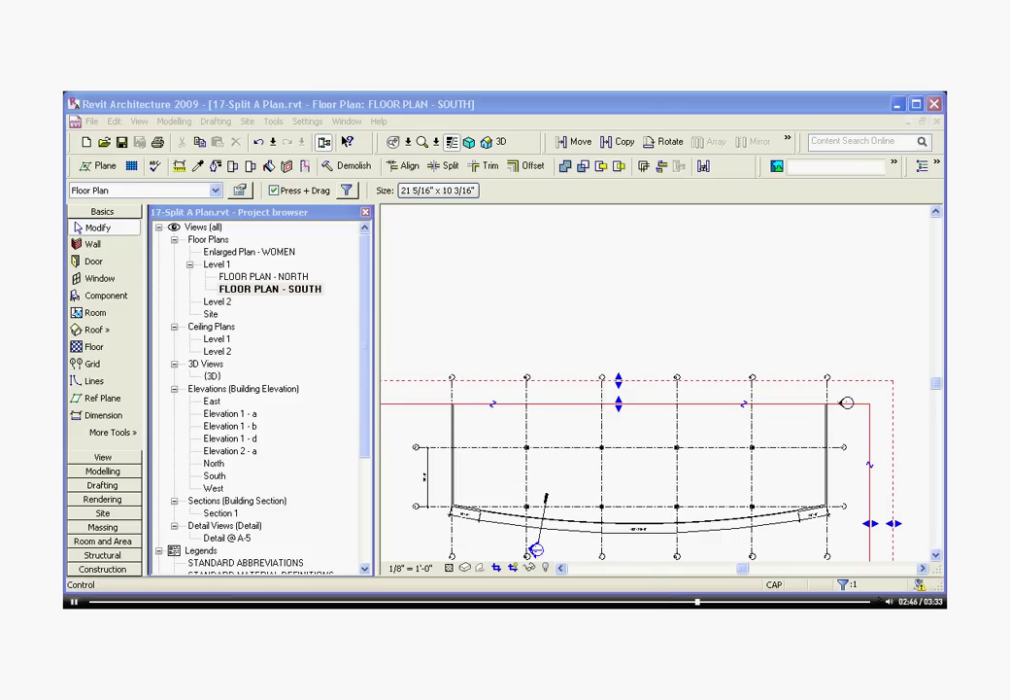
scroll(665, 365, down, 3)
click(485, 433)
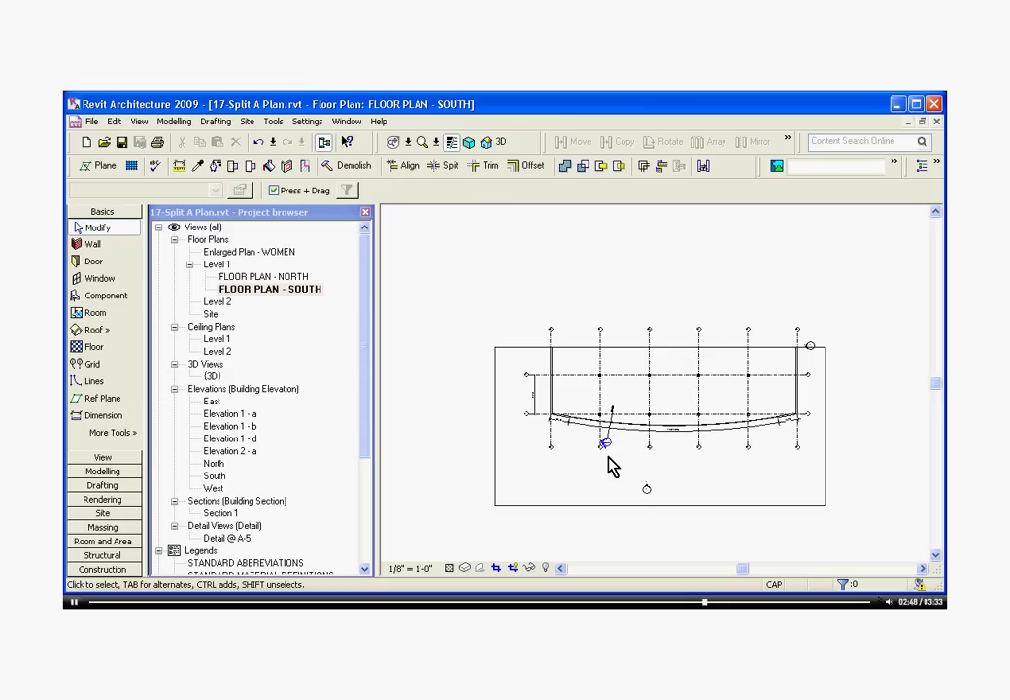
scroll(612, 463, up, 1)
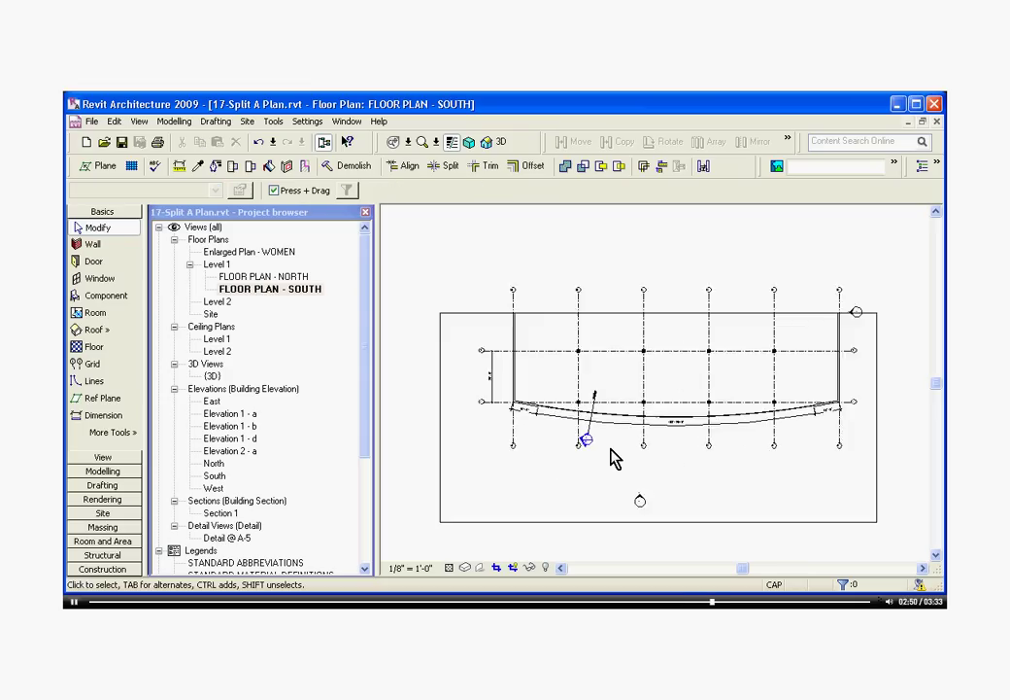
scroll(612, 459, down, 1)
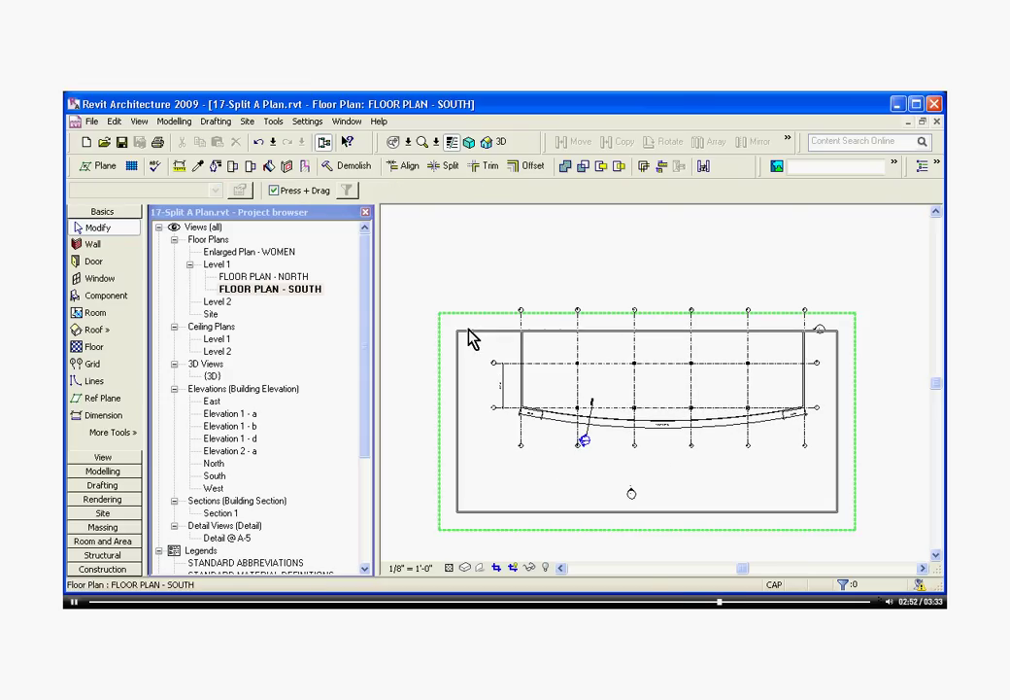
click(141, 123)
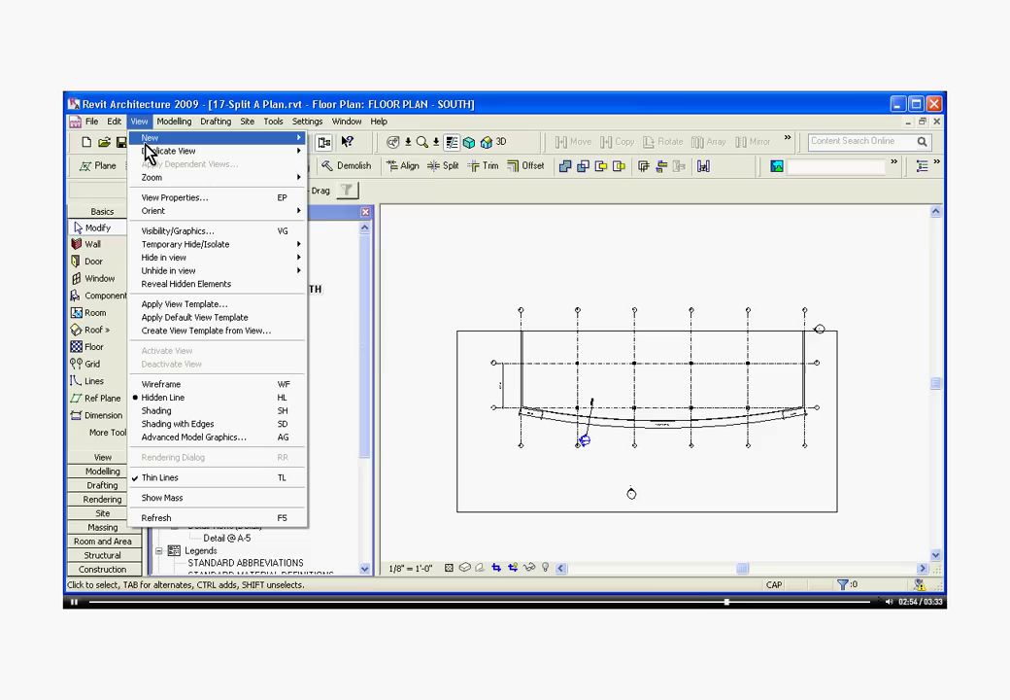
mouse_move(214, 137)
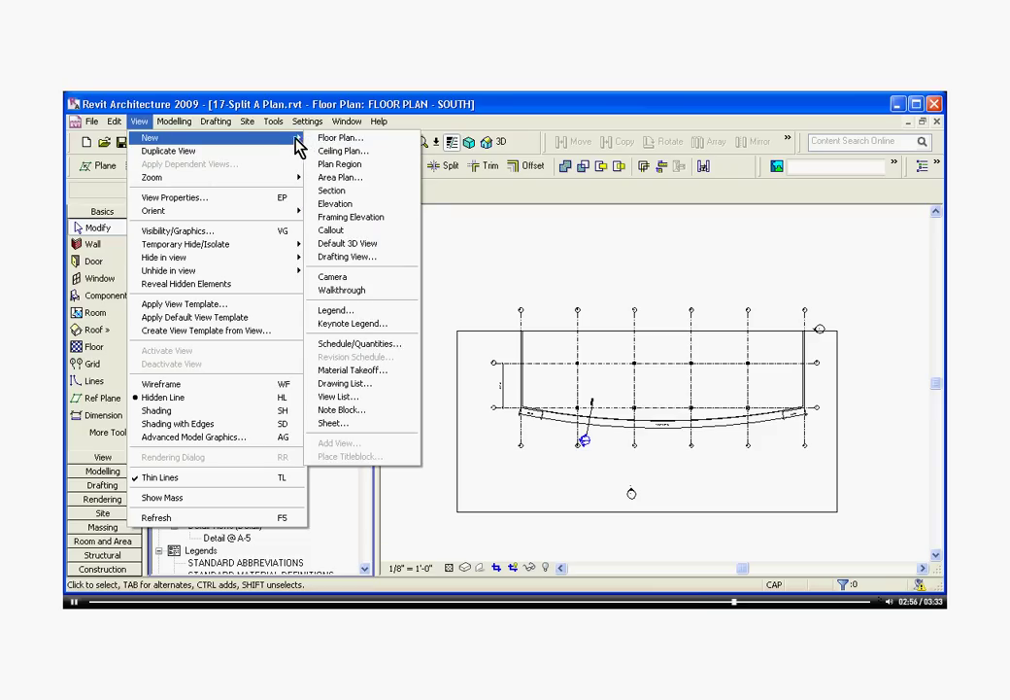
Create a new sheet using the 24x36 titleblock.
click(369, 429)
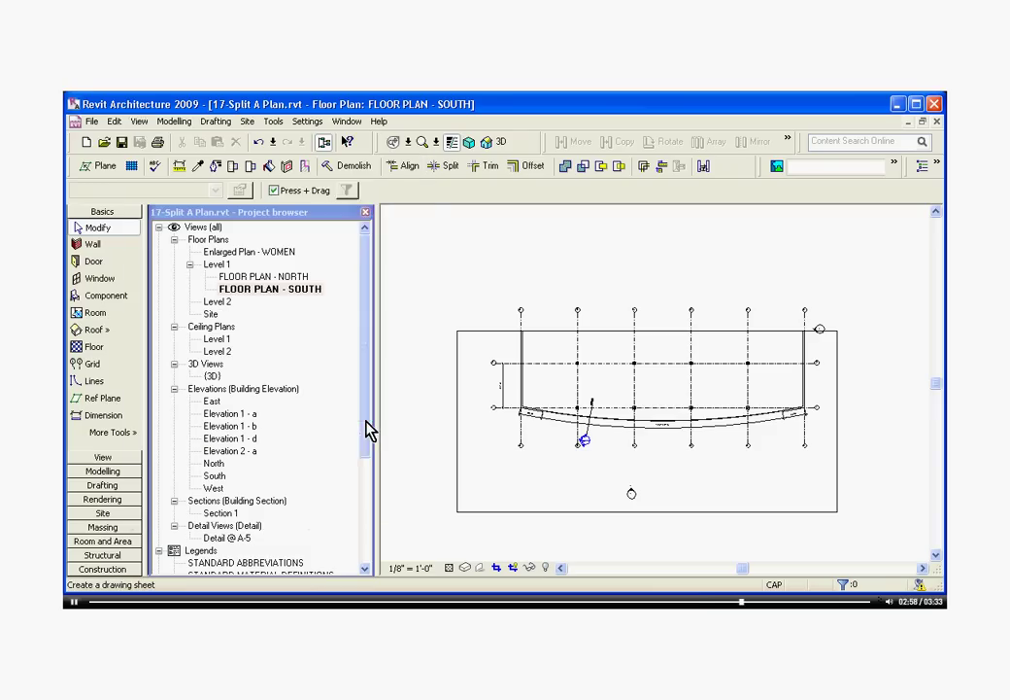
click(434, 286)
click(548, 468)
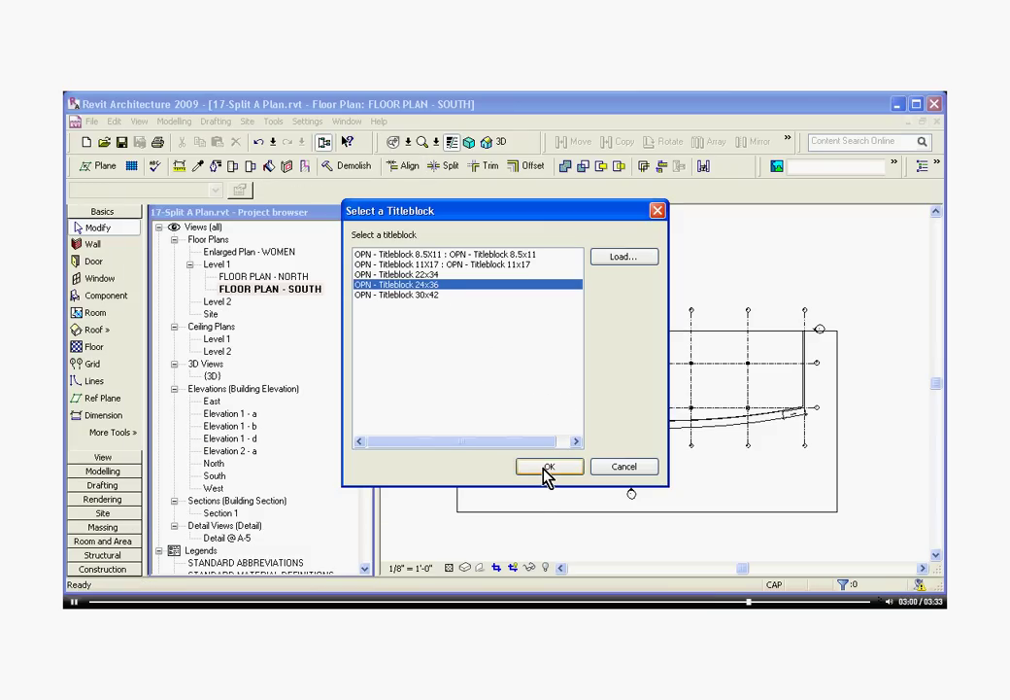
scroll(886, 534, up, 3)
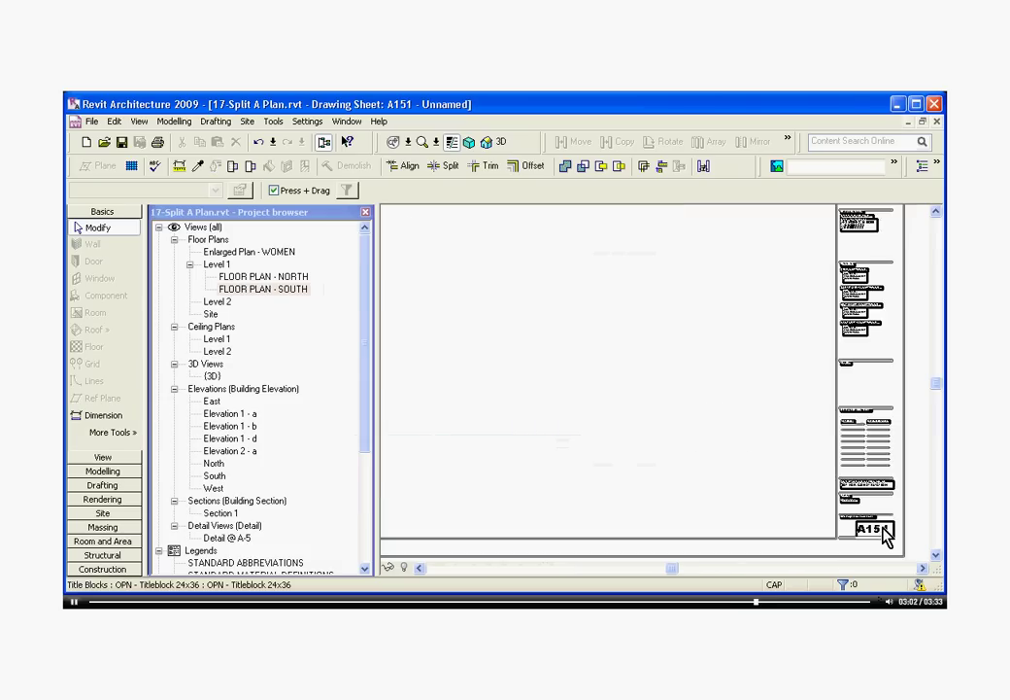
scroll(887, 535, up, 2)
Renumber the sheet from A151 to A111 and name it 'FLOOR PLAN NORTH'.
click(886, 534)
click(886, 534)
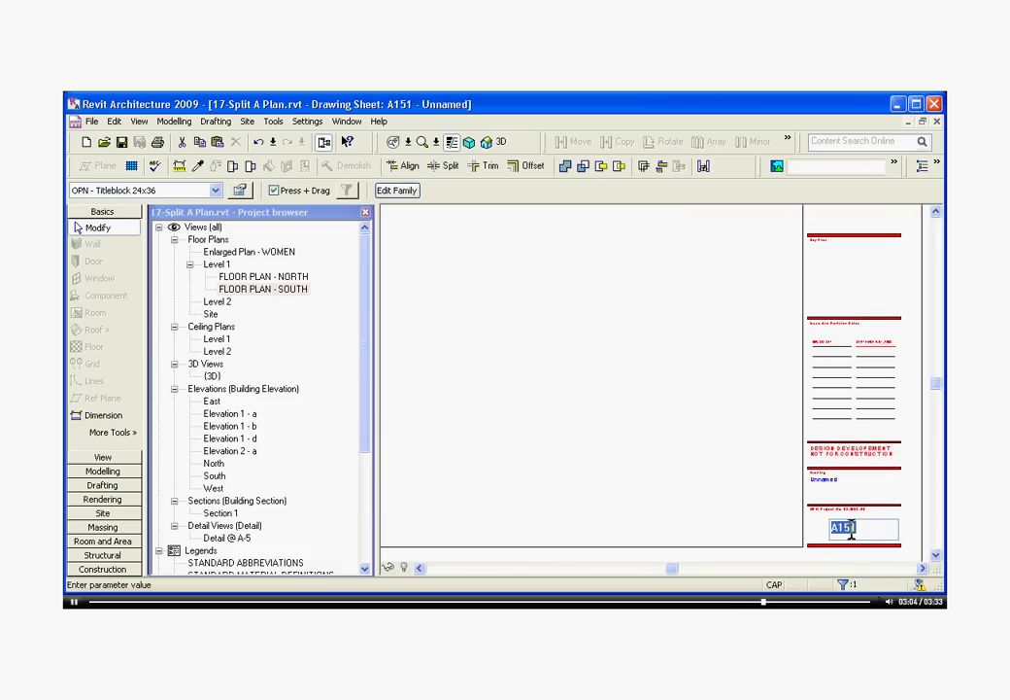
drag(886, 529, 839, 529)
text(11)
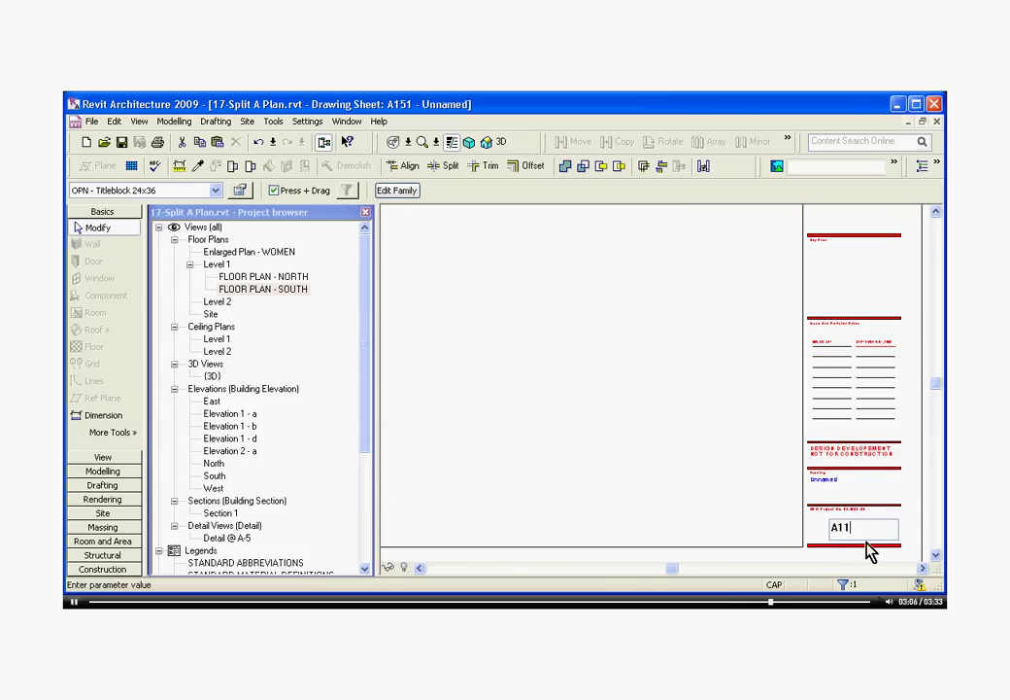
click(852, 491)
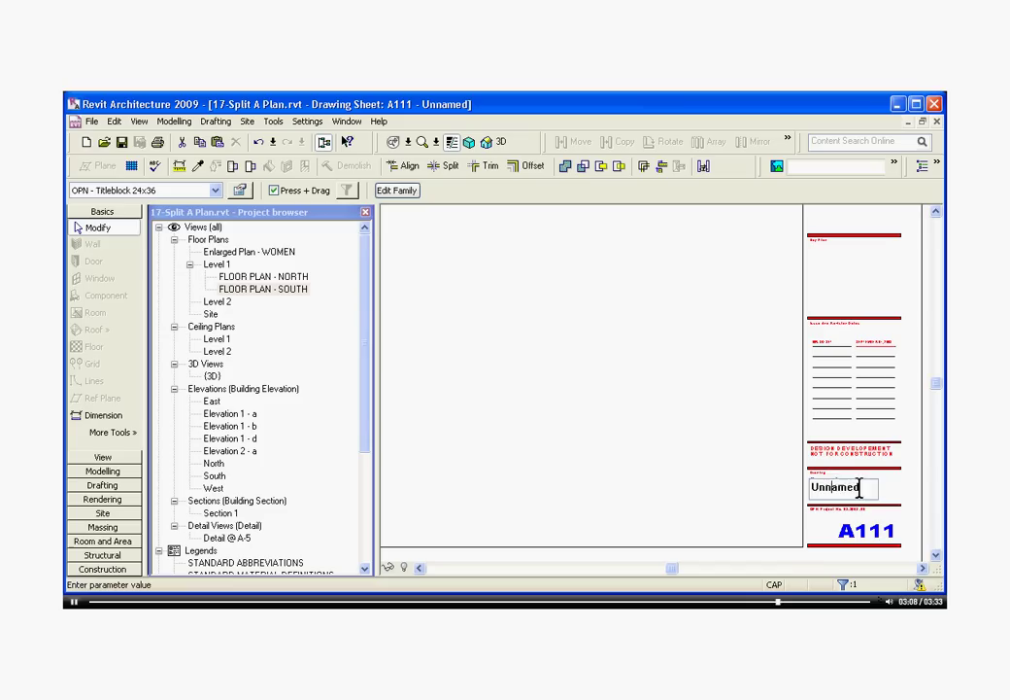
text(F)
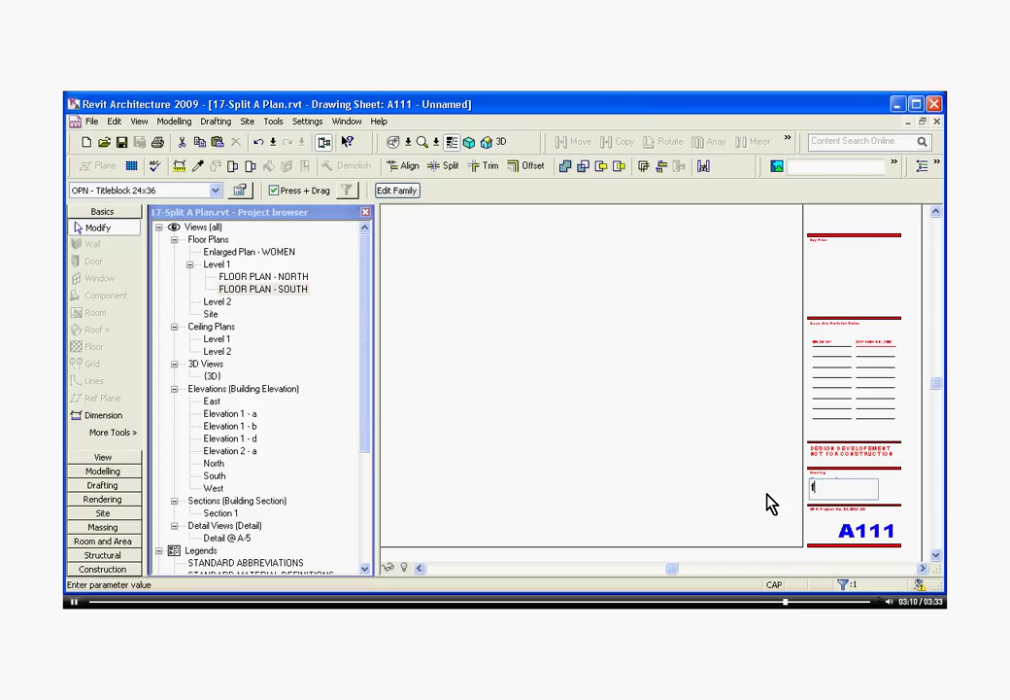
text(LOOR PLA)
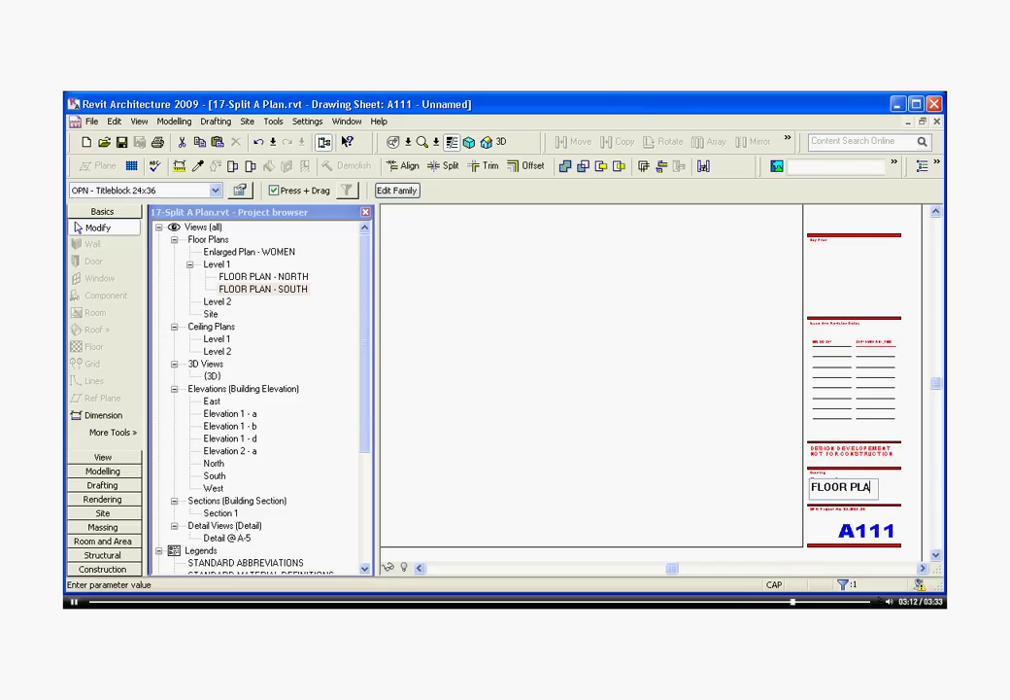
text(N NORTH)
click(683, 457)
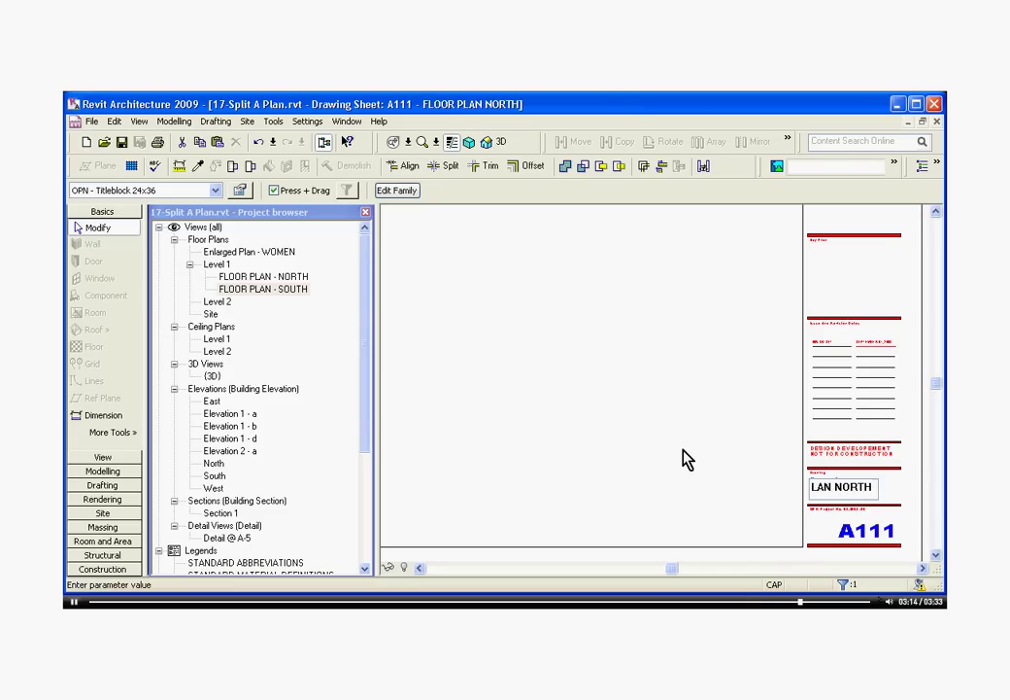
Drag the FLOOR PLAN - NORTH view onto sheet A111 and place it as a viewport.
scroll(739, 506, down, 2)
scroll(753, 520, down, 2)
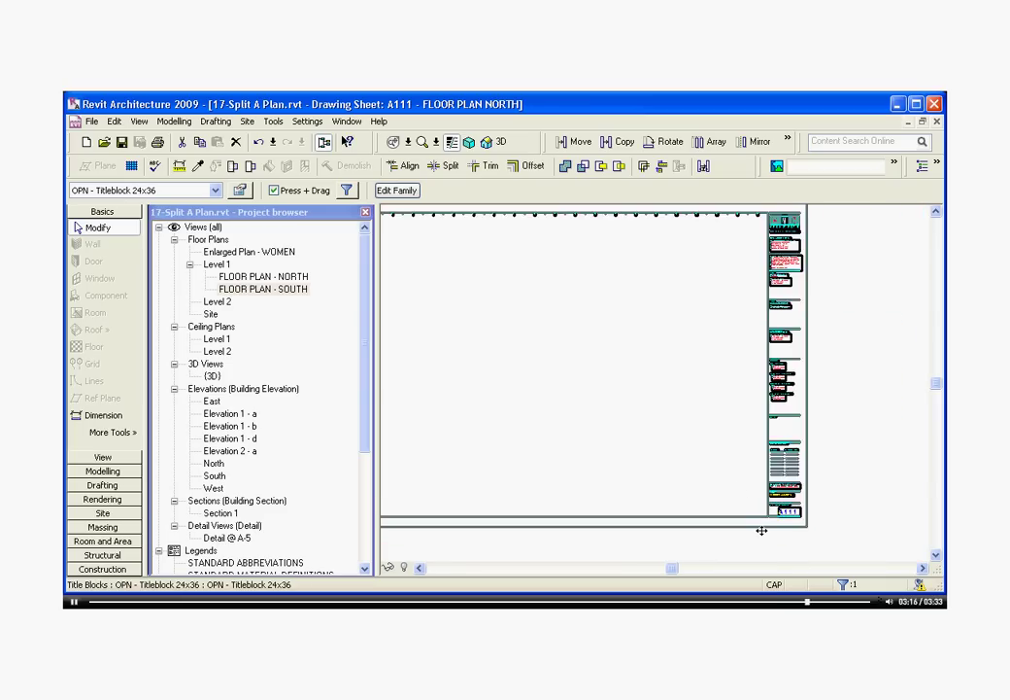
scroll(756, 545, down, 2)
drag(366, 426, 388, 543)
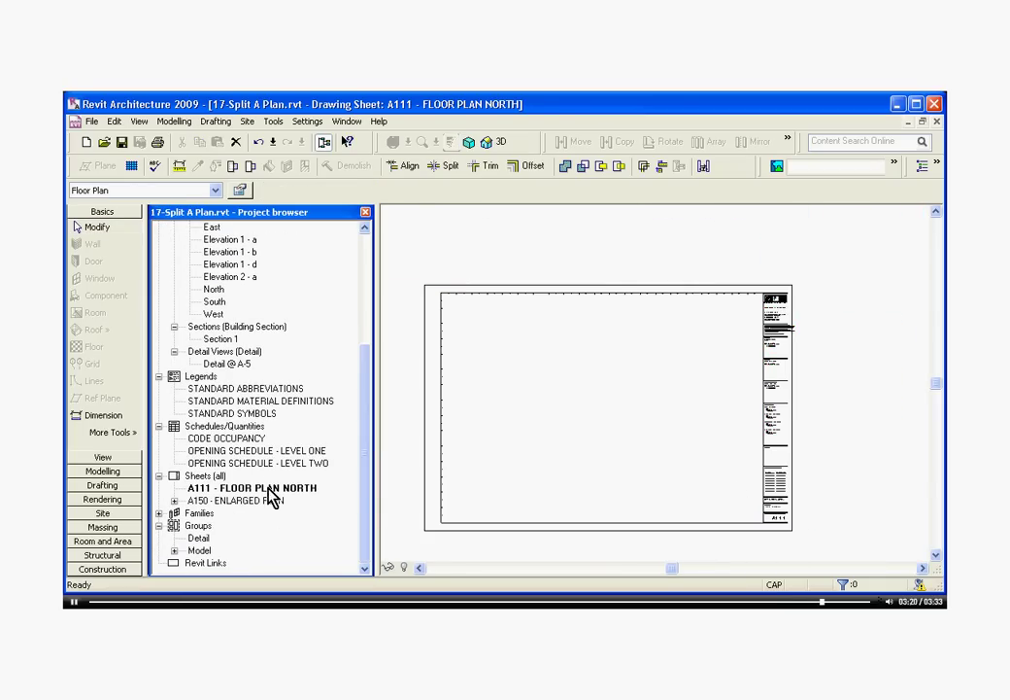
drag(365, 493, 367, 372)
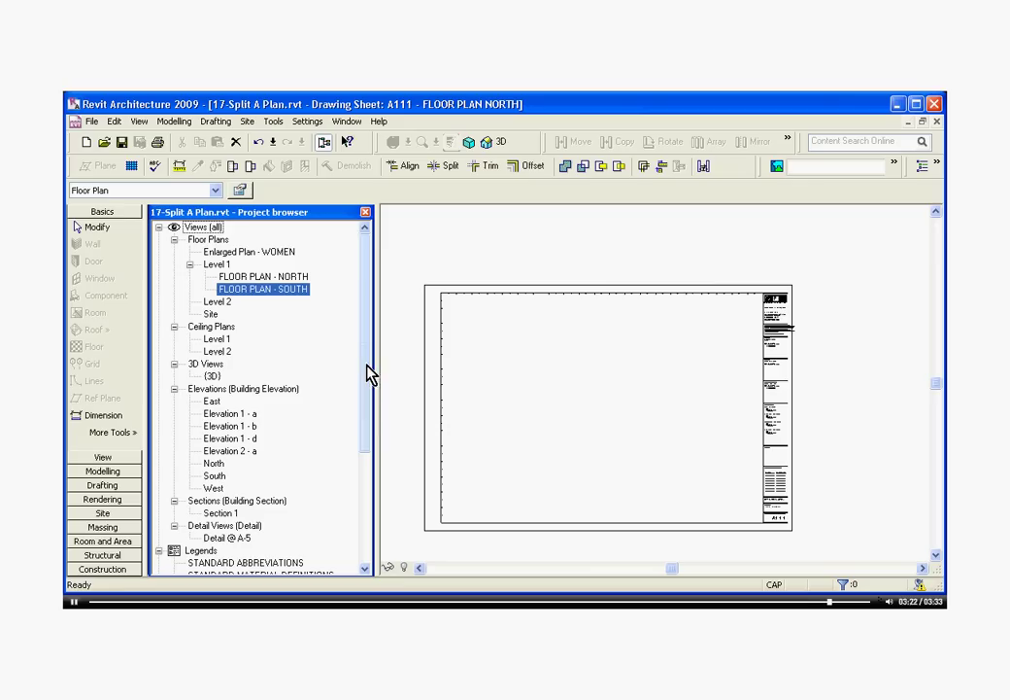
click(282, 278)
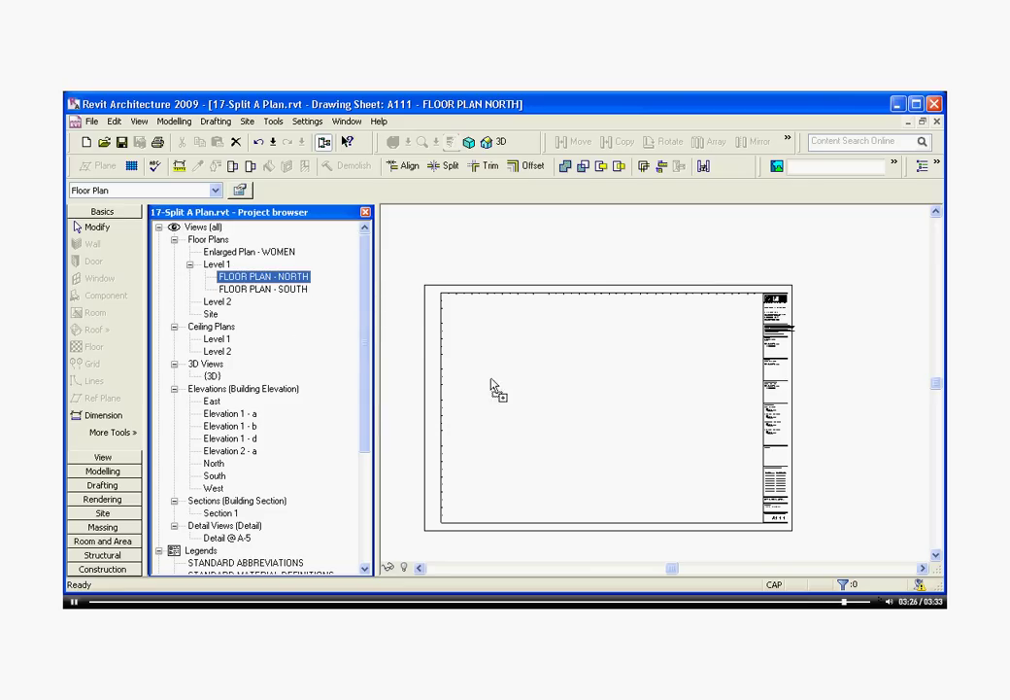
click(545, 435)
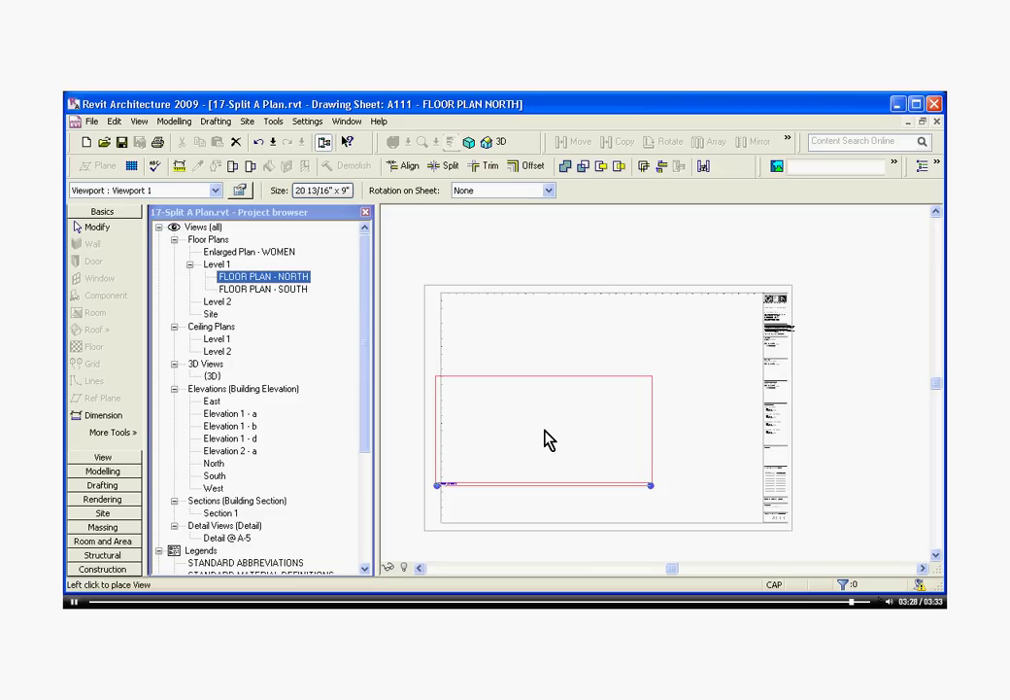
click(597, 424)
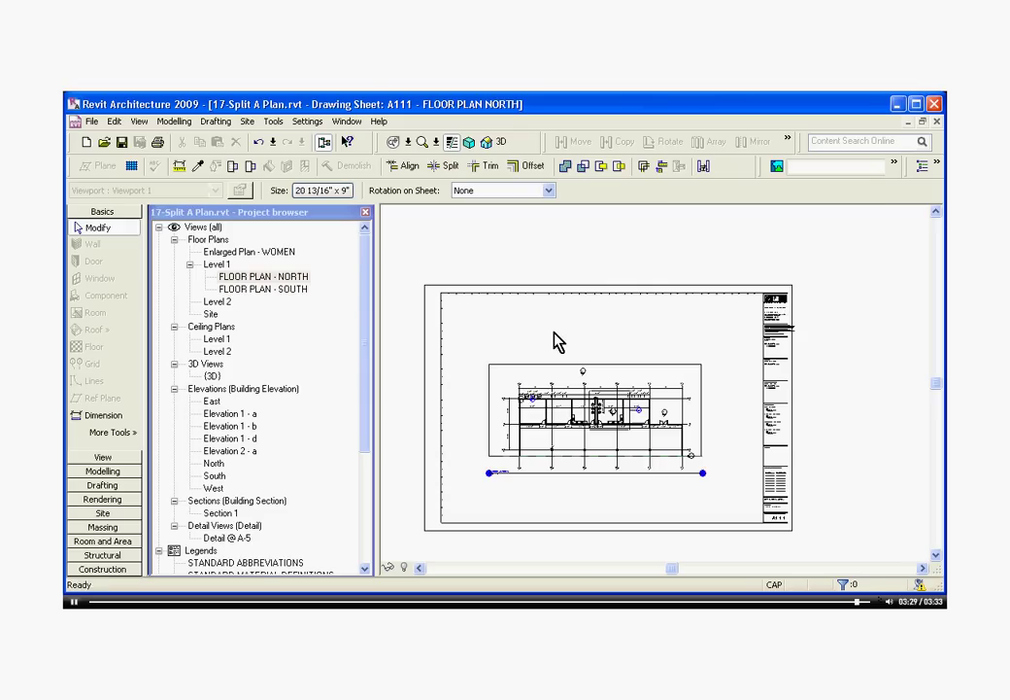
click(563, 239)
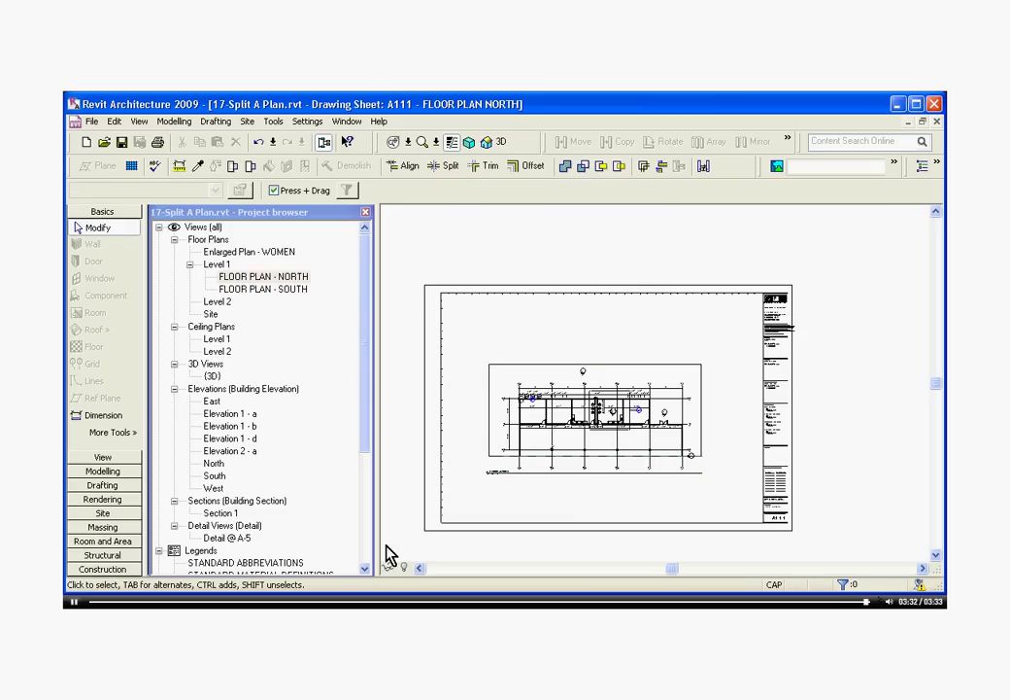